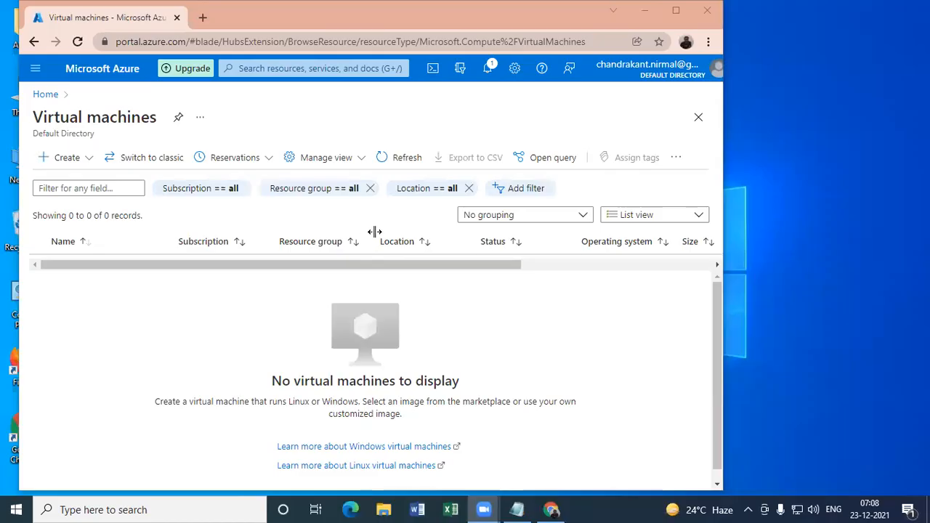
- Start creating a new virtual machine in a maximized browser window and check the subscription choices
left_click(61, 158)
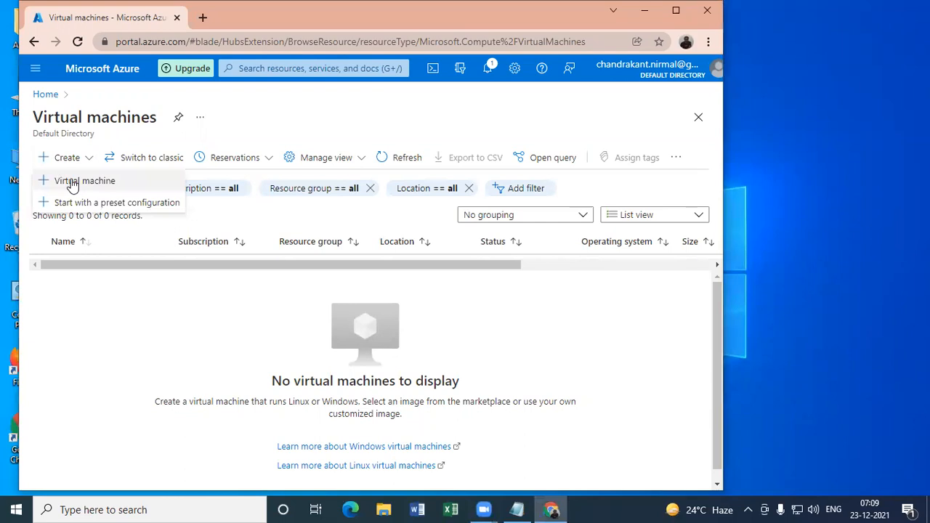
left_click(71, 182)
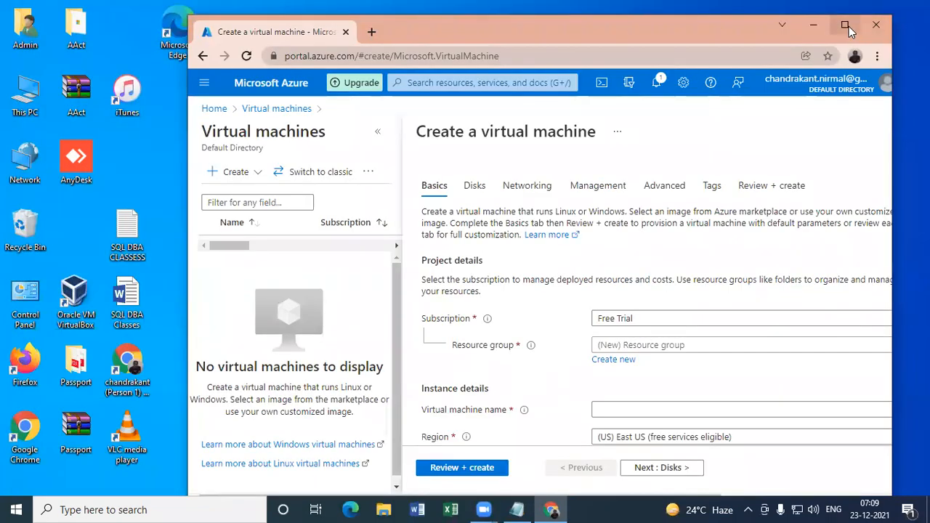
key("super+Up")
left_click(427, 306)
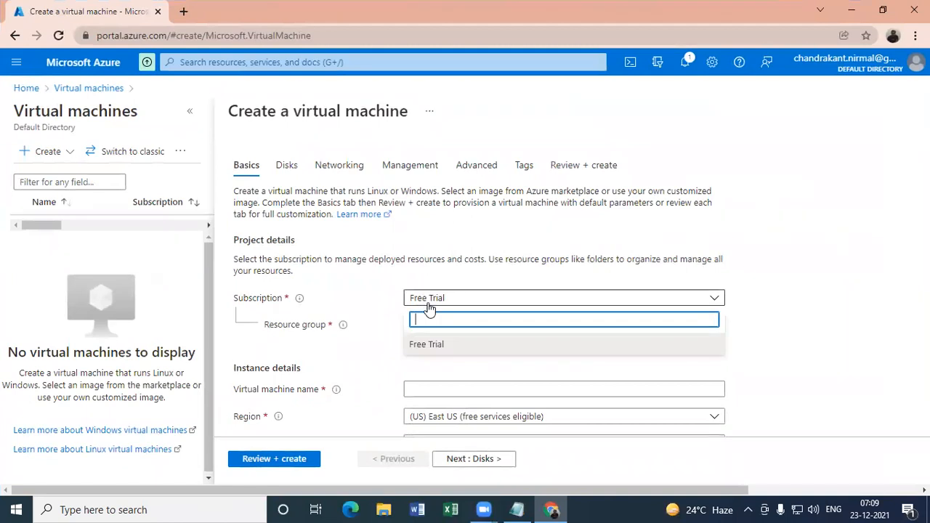
left_click(811, 265)
left_click(453, 332)
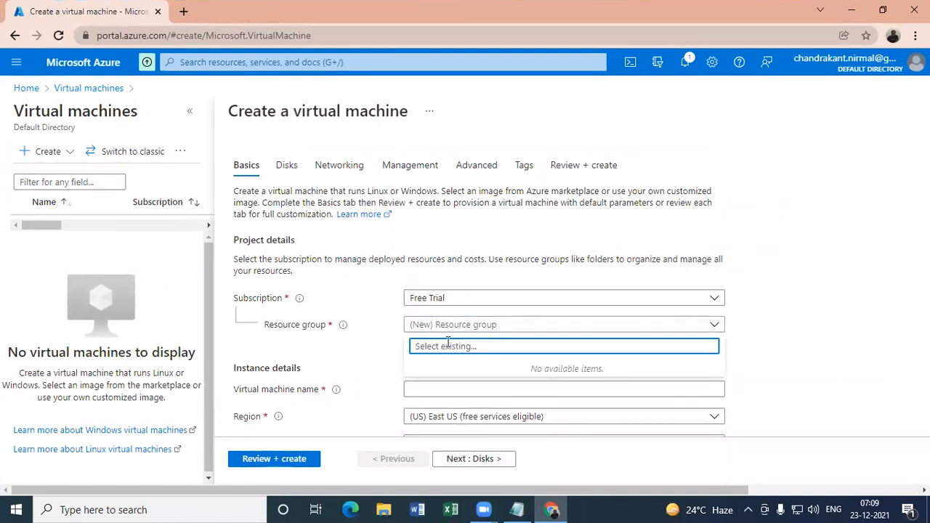
type("BATCH")
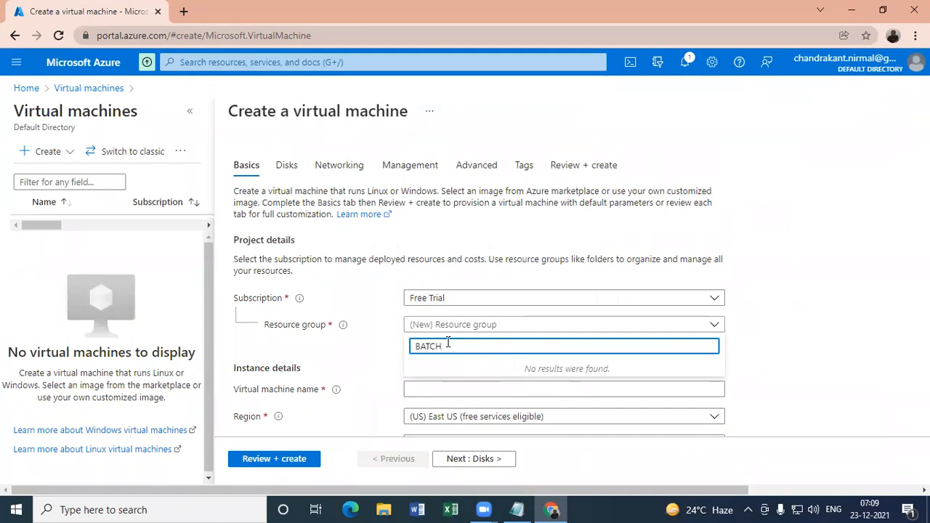
type("44")
key("BackSpace")
type("1-RG")
left_click(395, 374)
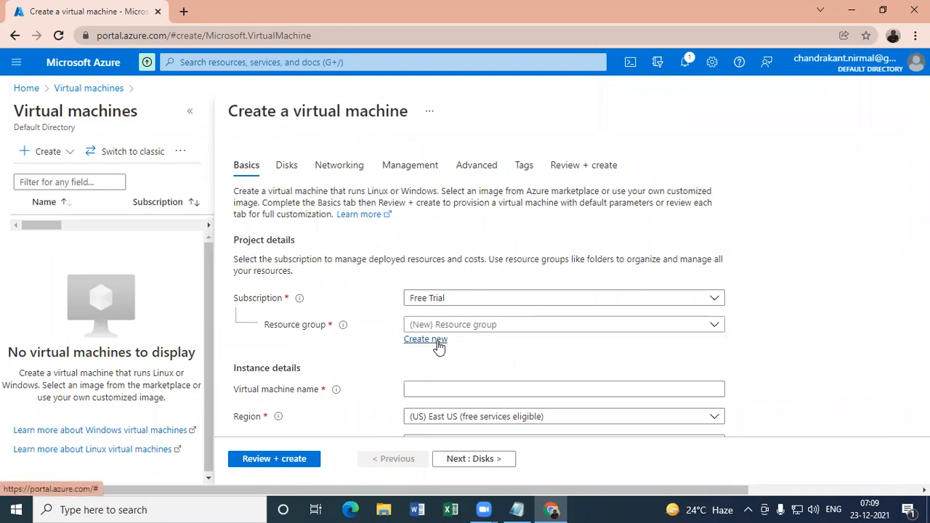
- Create a new resource group named BATCH41-RG and name the virtual machine BATCH41
left_click(435, 340)
type("BATCH")
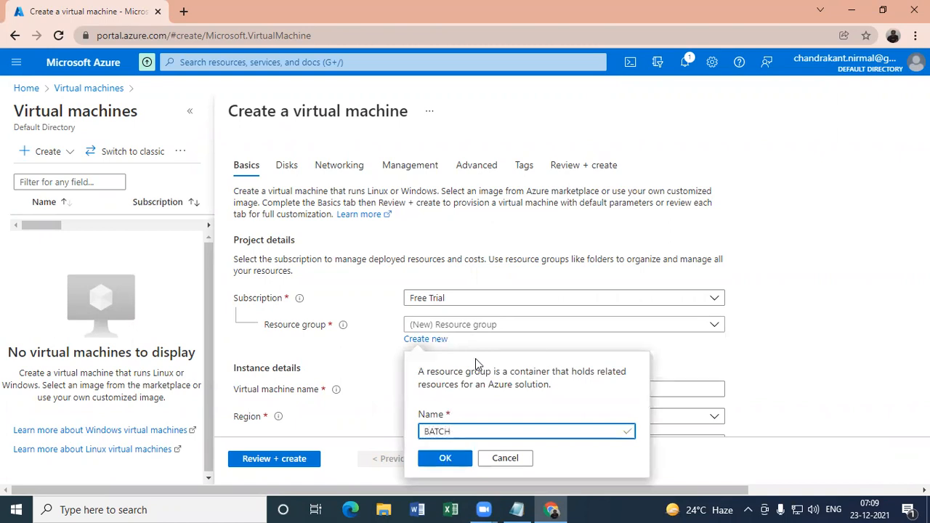
type("41-RG")
left_click(436, 460)
left_click(434, 390)
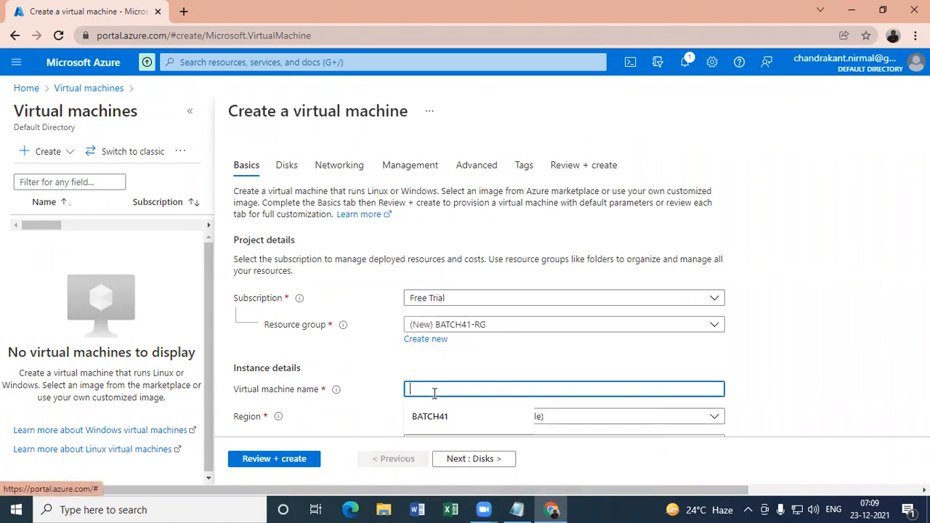
left_click(428, 415)
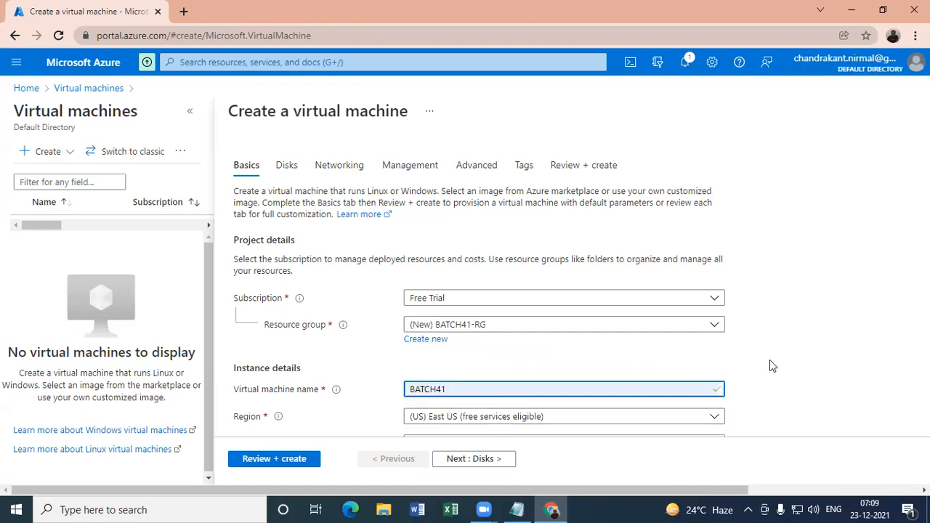
- Examine the remaining basic settings of the virtual machine, including image, size, administrator account and inbound port rules
scroll(845, 353, "down", 10)
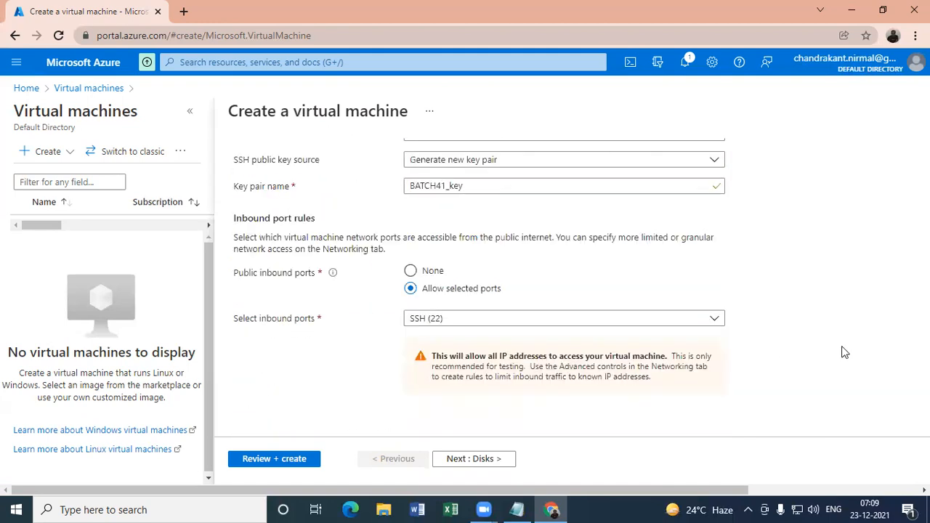
scroll(865, 336, "up", 5)
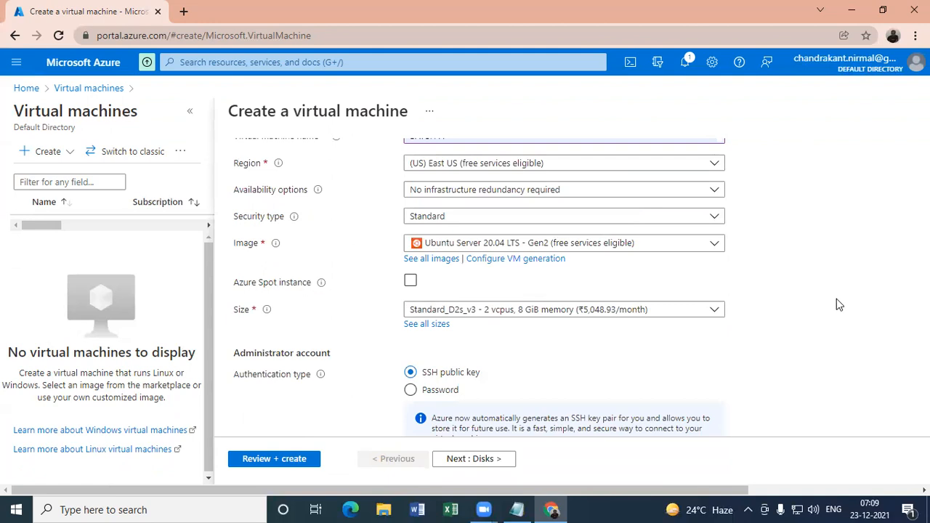
scroll(836, 299, "down", 5)
scroll(832, 269, "up", 3)
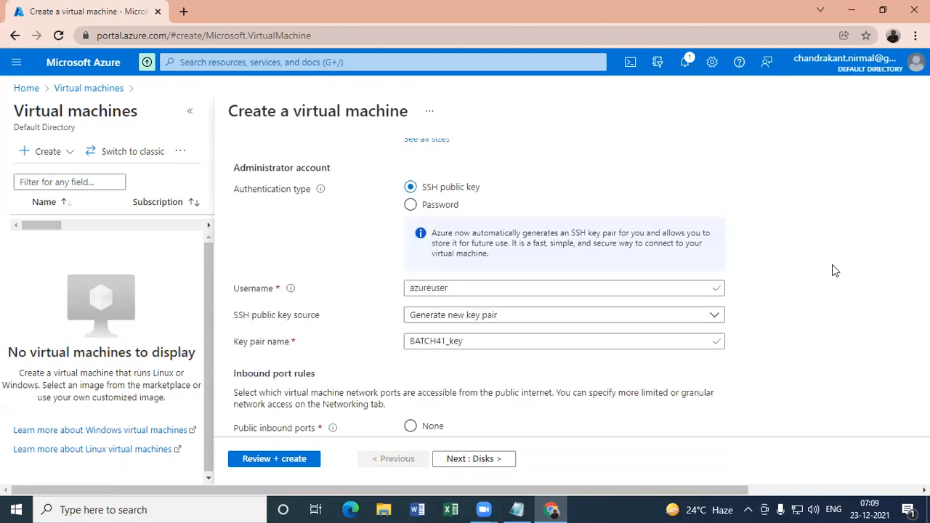
scroll(833, 269, "down", 3)
scroll(695, 353, "up", 2)
scroll(711, 321, "down", 2)
scroll(695, 354, "up", 5)
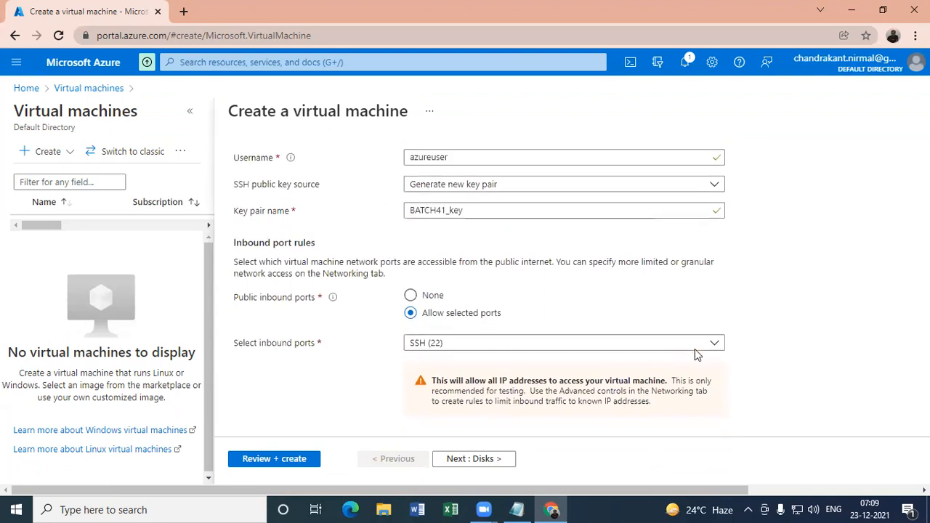
- Set the virtual machine's availability option to Availability zone and choose zone 2
scroll(695, 355, "up", 3)
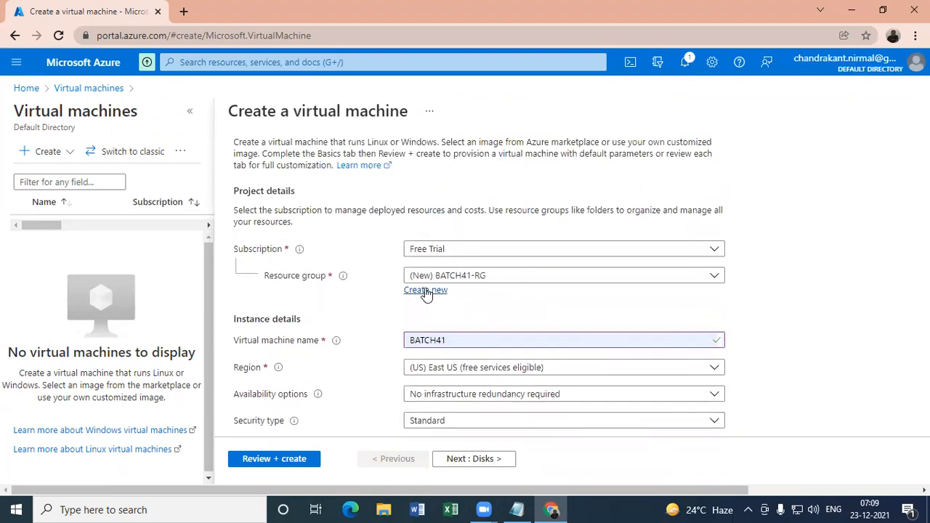
left_click(453, 398)
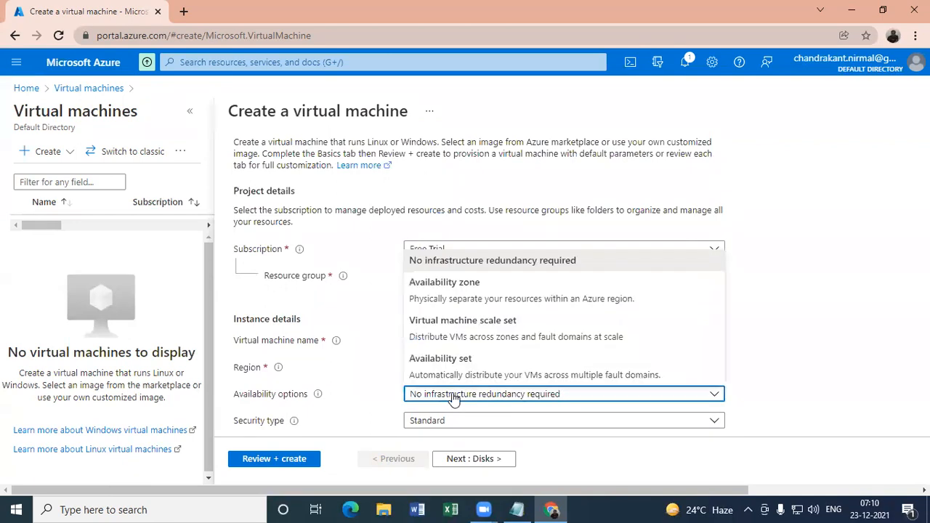
left_click(450, 287)
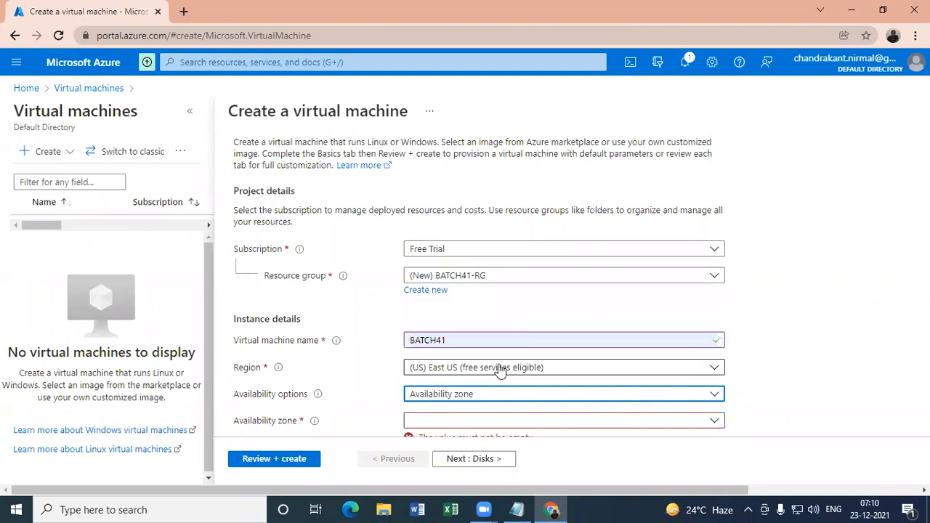
key("Down")
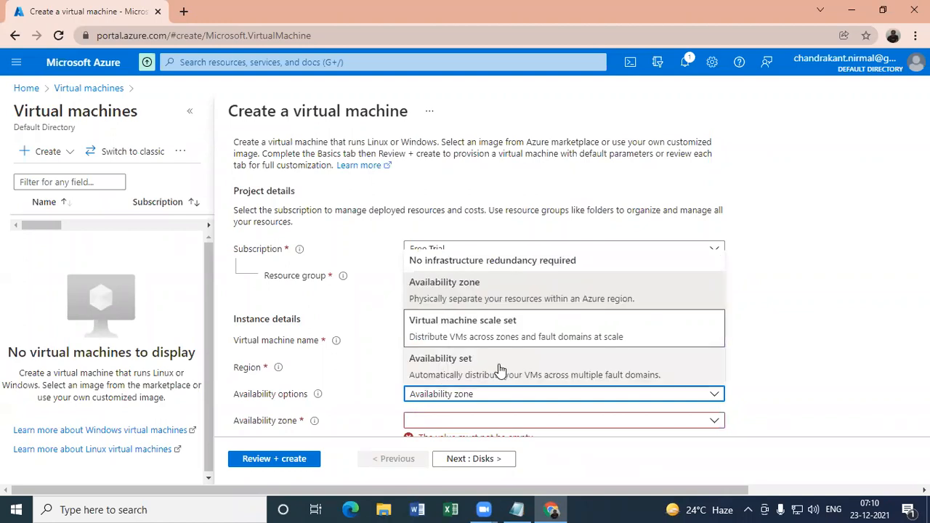
key("Down")
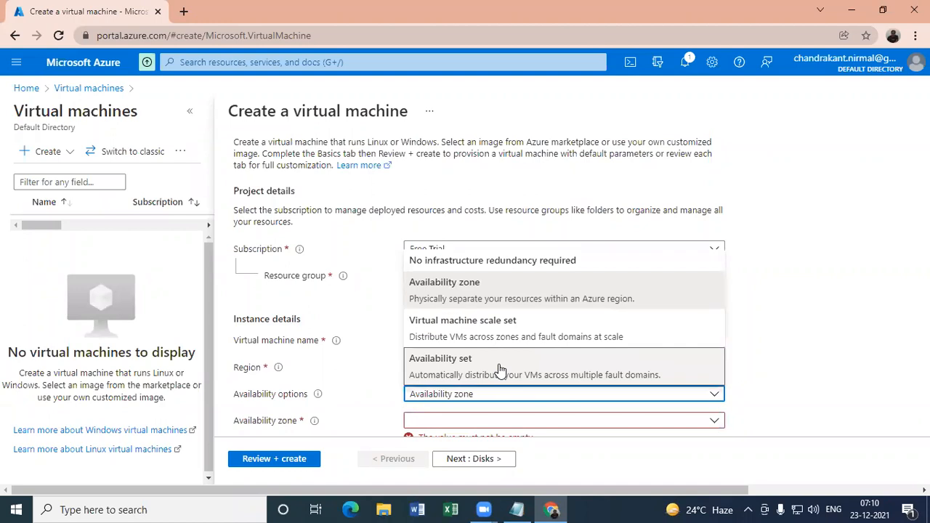
left_click(377, 389)
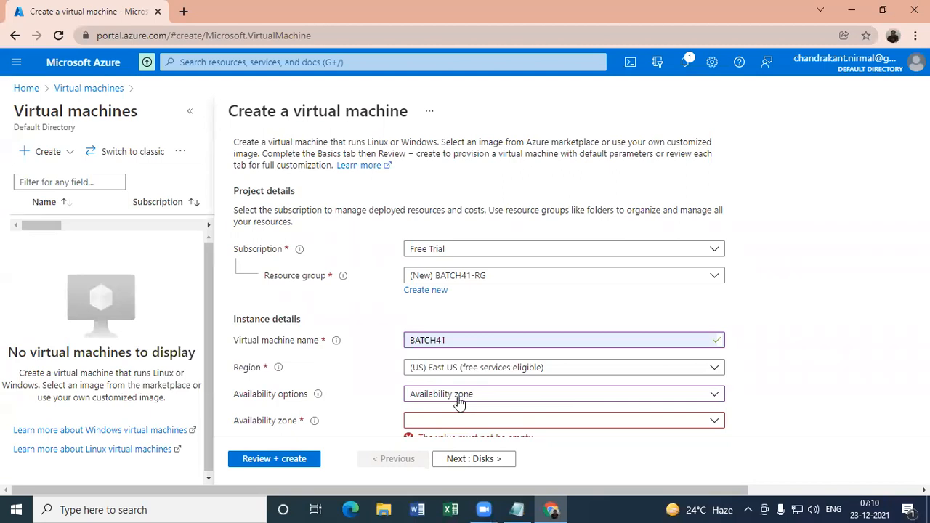
scroll(380, 406, "down", 3)
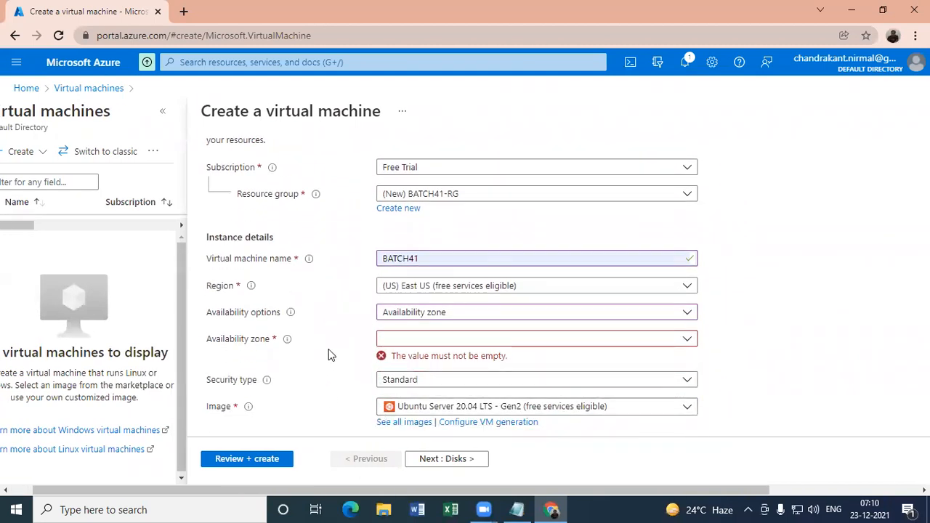
left_click(402, 343)
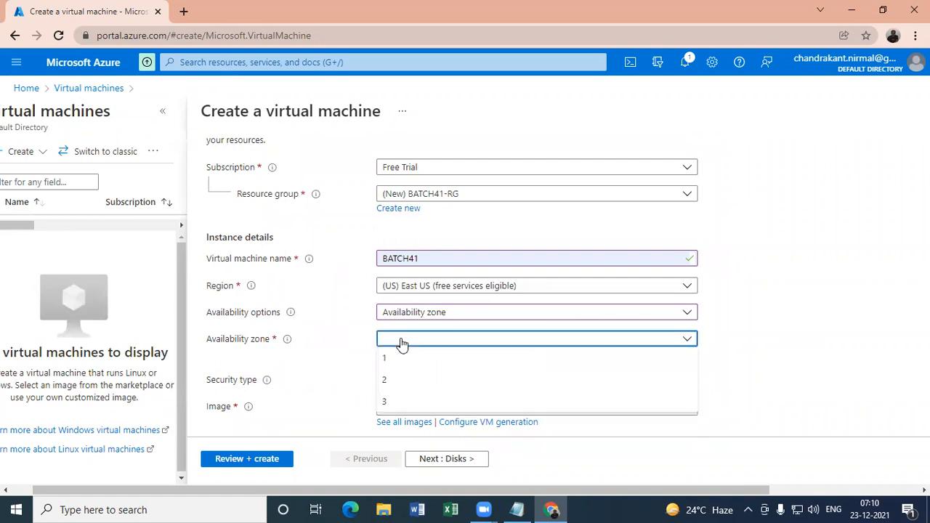
left_click(387, 379)
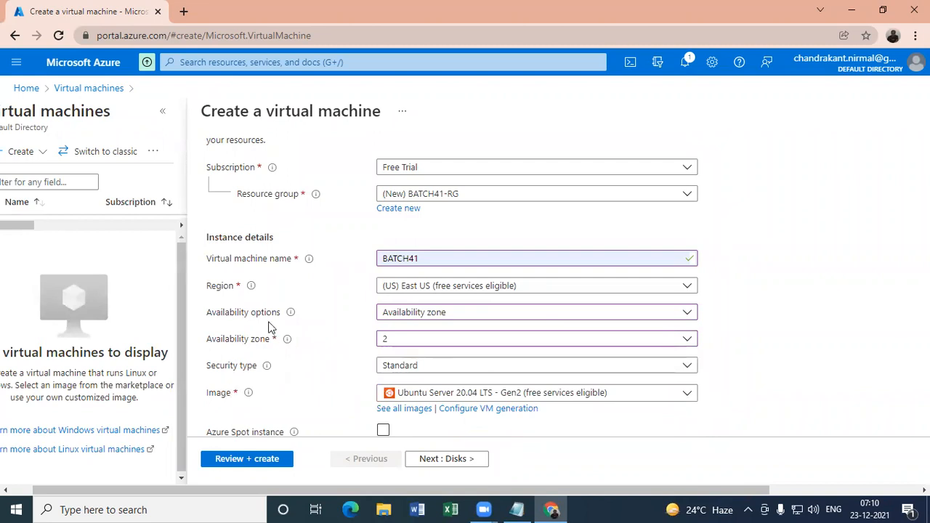
- Change the availability option to Availability set and create a new availability set named BATCH41-AS
left_click(404, 317)
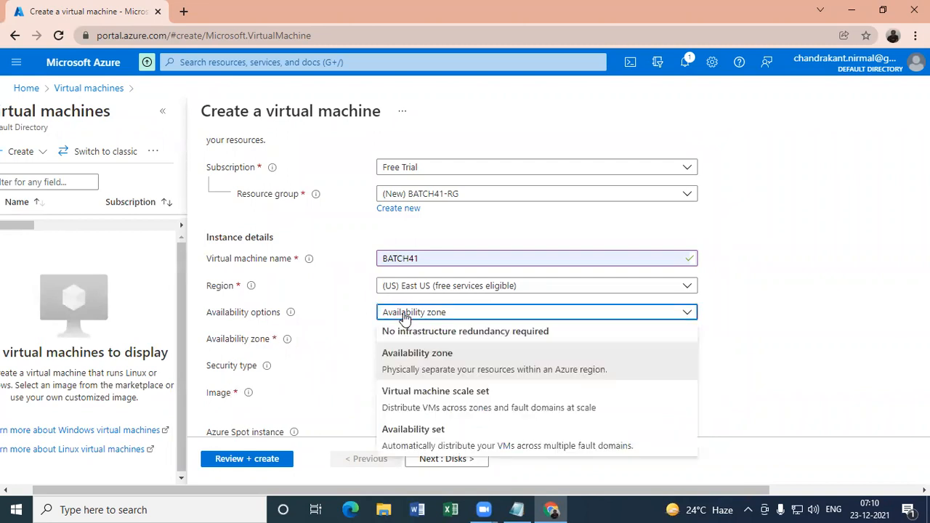
left_click(401, 434)
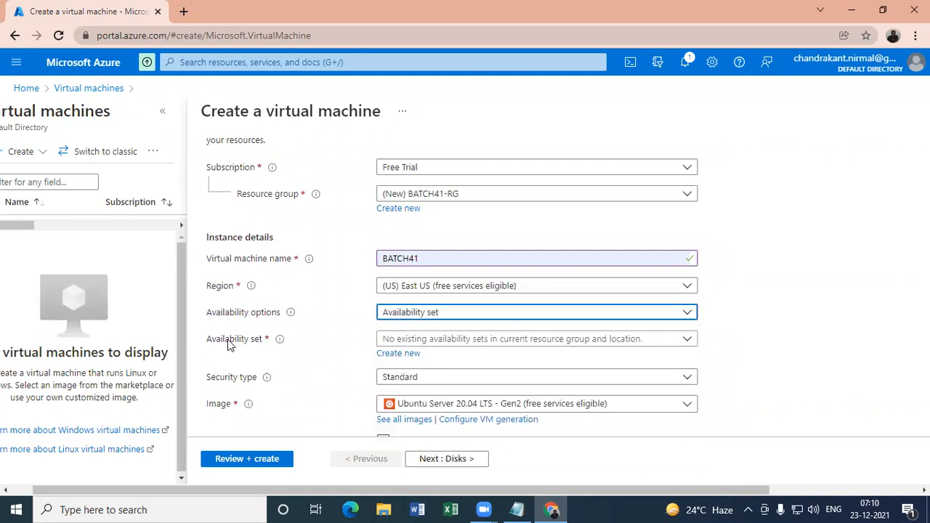
left_click(397, 355)
left_click(567, 178)
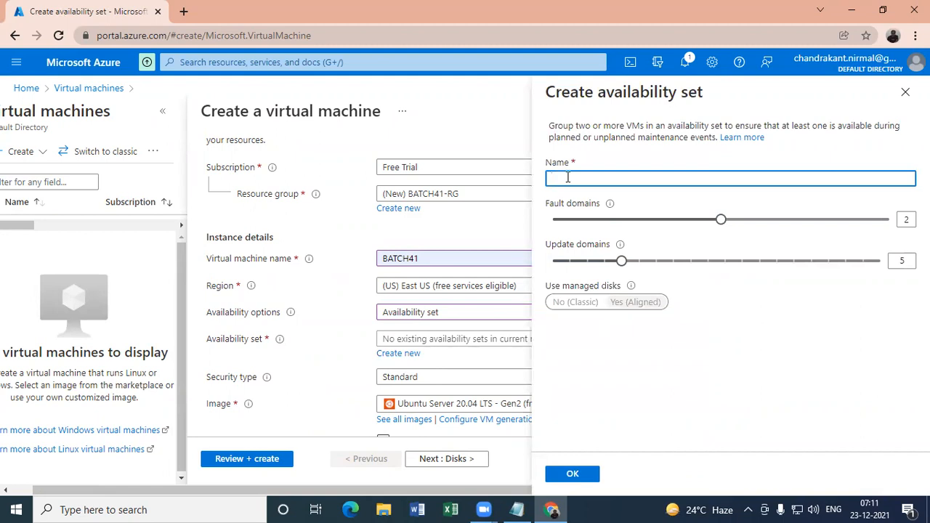
type("BATCH41")
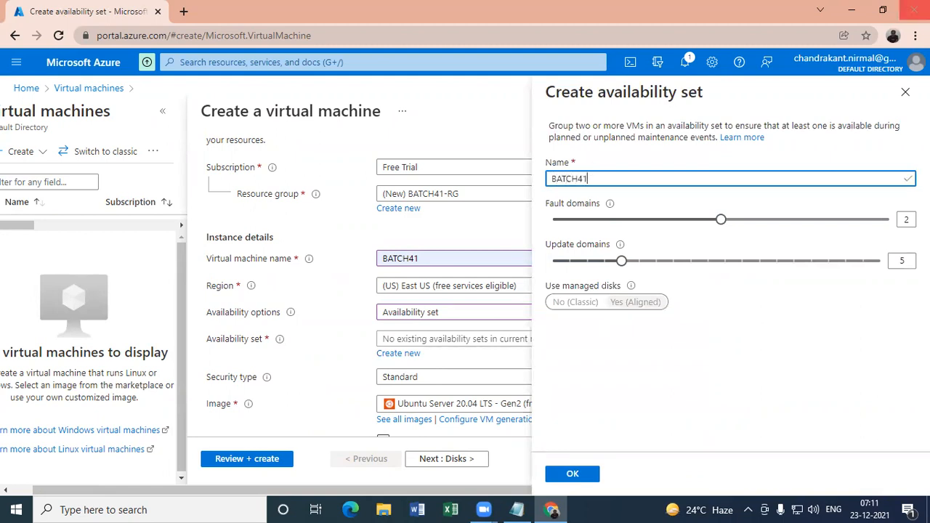
type("-AS")
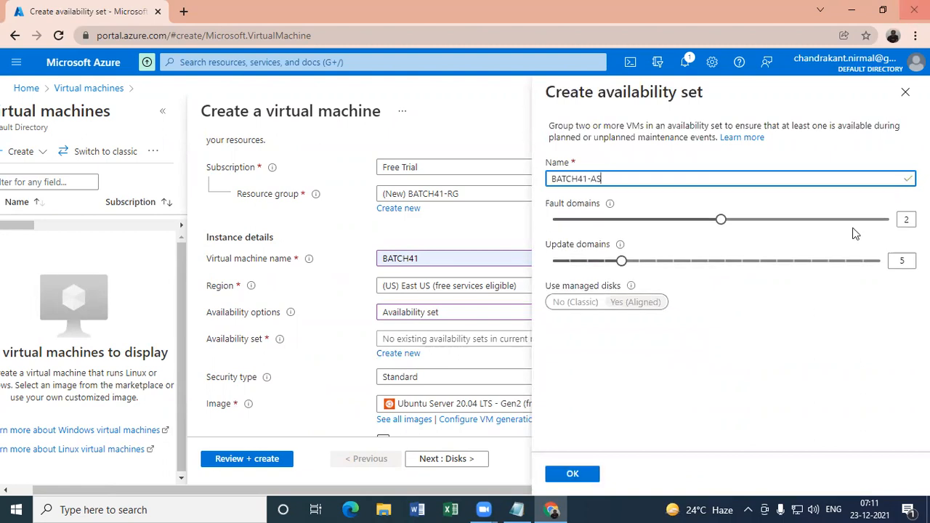
left_click(585, 472)
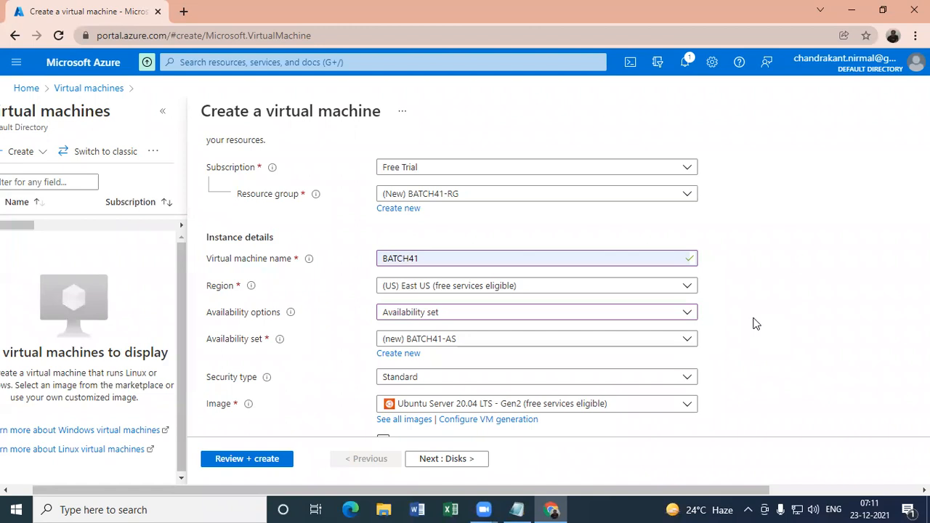
- Review the choices for the availability set and the availability options, reselecting Availability set
key("Down")
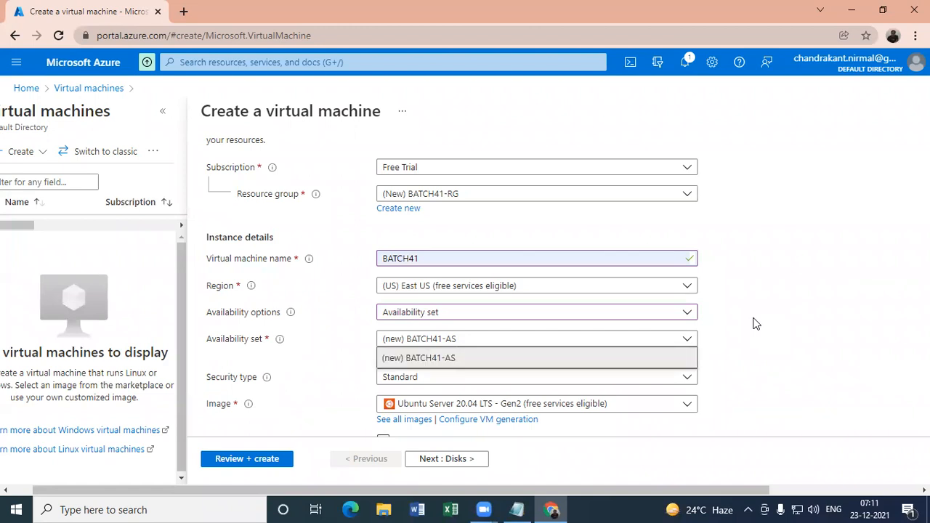
left_click(730, 297)
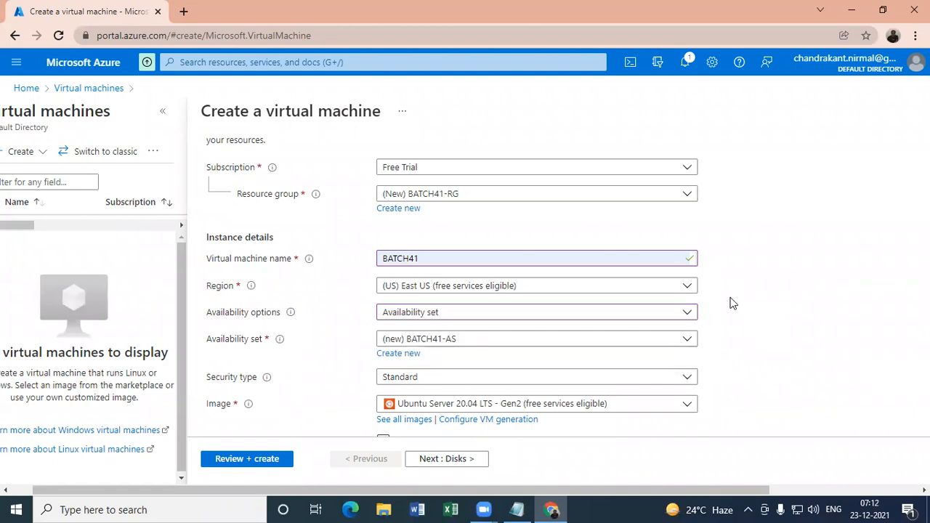
scroll(732, 303, "down", 3)
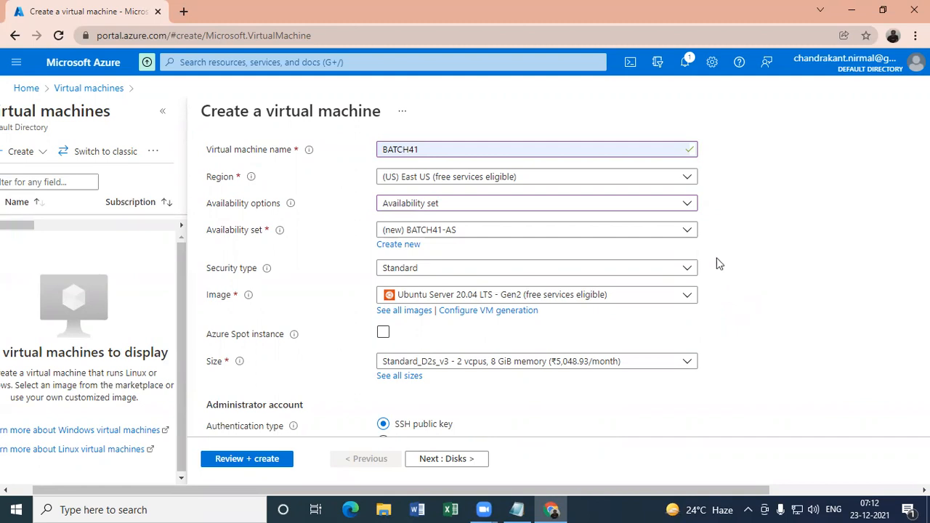
left_click(419, 207)
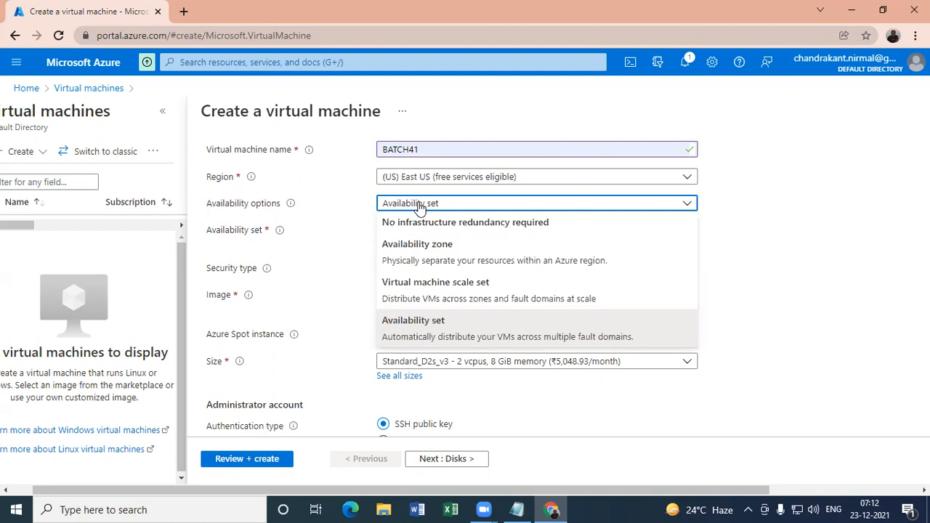
left_click(426, 324)
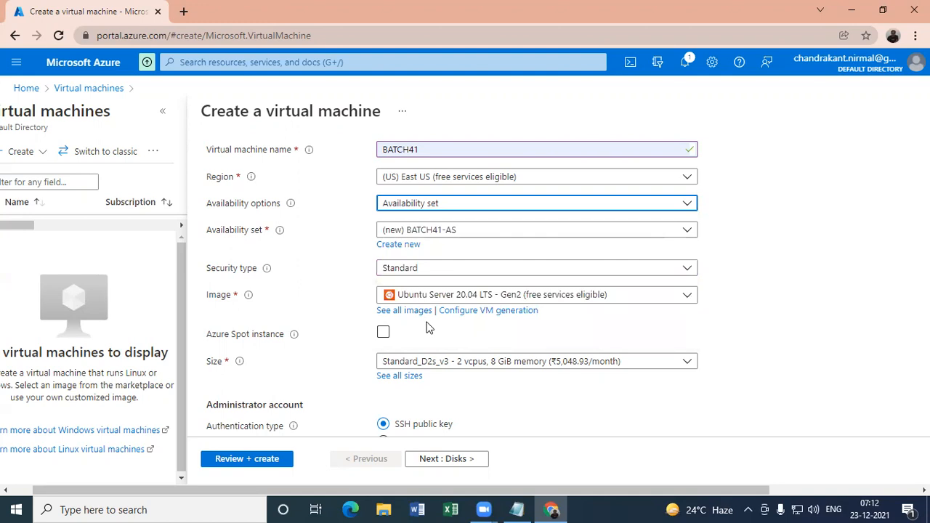
left_click(427, 207)
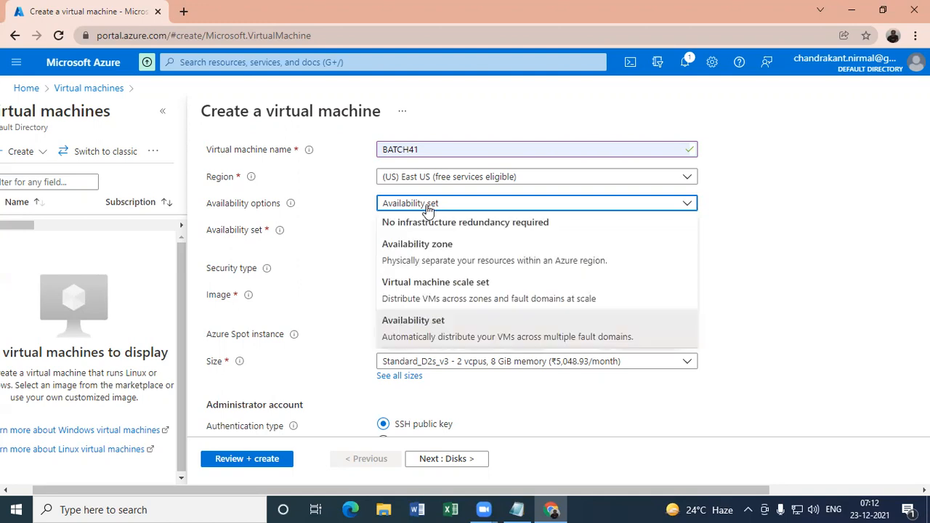
left_click(433, 341)
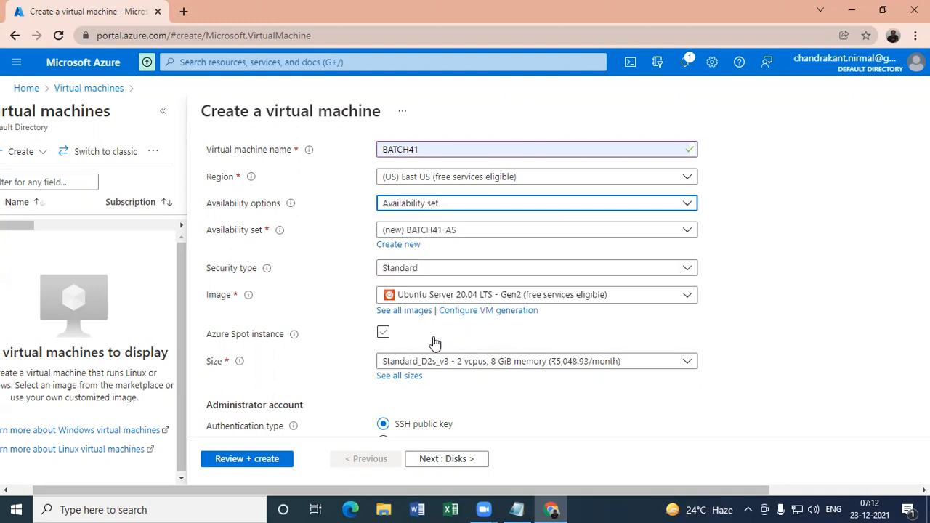
- Try 3 fault domains for the availability set BATCH41-AS and restore the value to 2
left_click(396, 247)
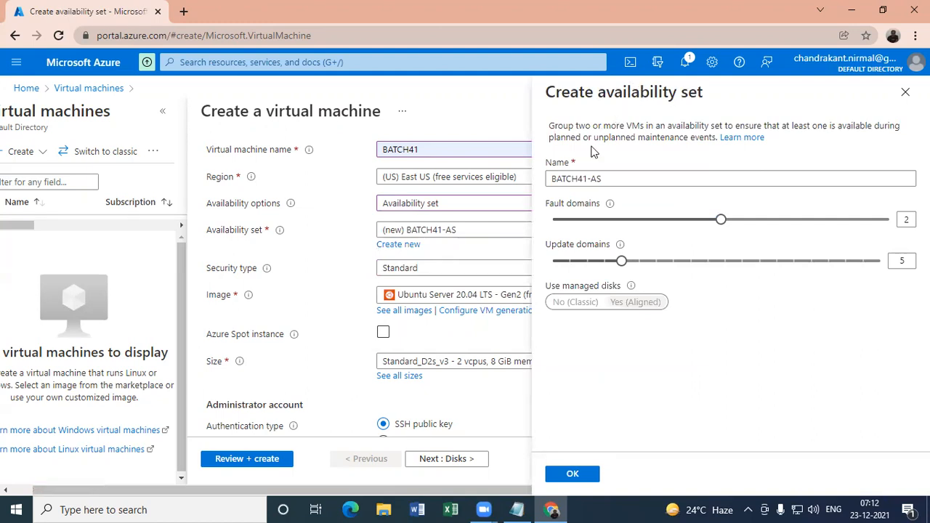
mouse_move(614, 210)
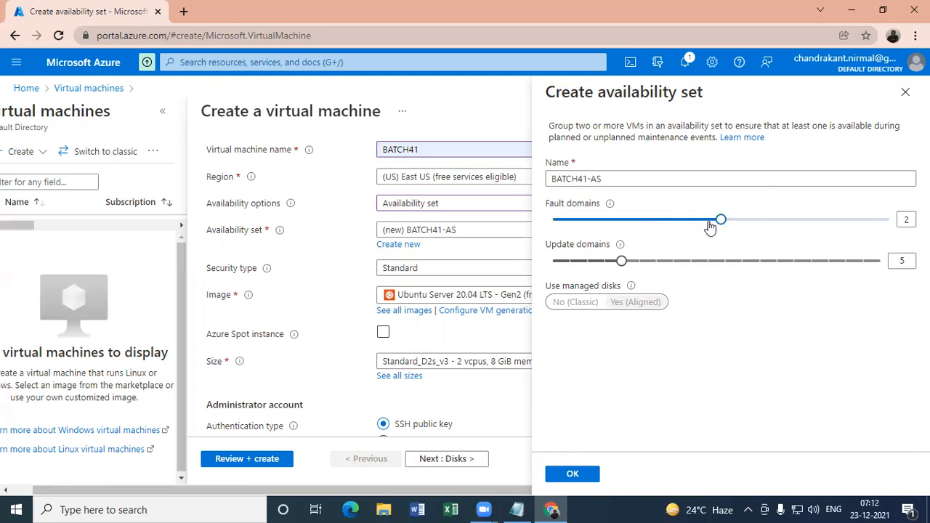
left_click_drag(716, 227, 864, 228)
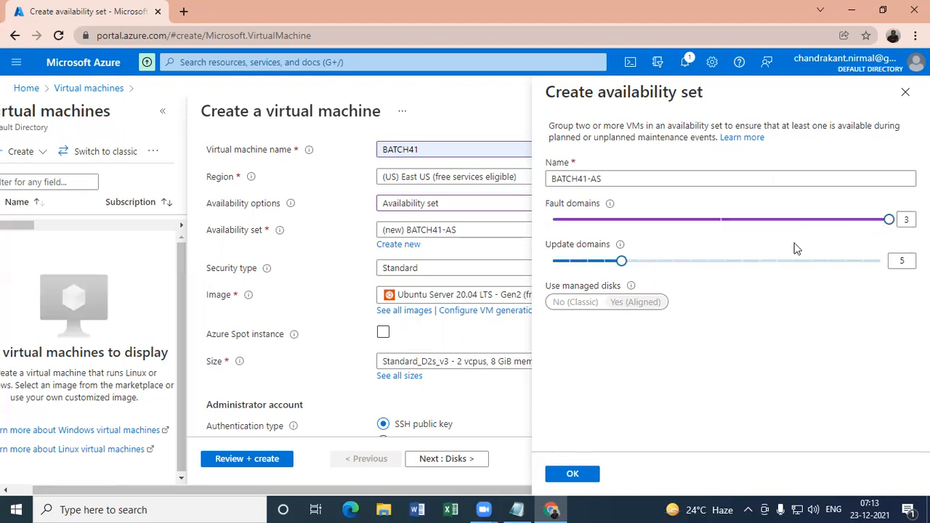
mouse_move(619, 266)
left_mouse_down()
mouse_move(887, 268)
mouse_move(619, 268)
left_mouse_up()
left_click_drag(889, 221, 719, 221)
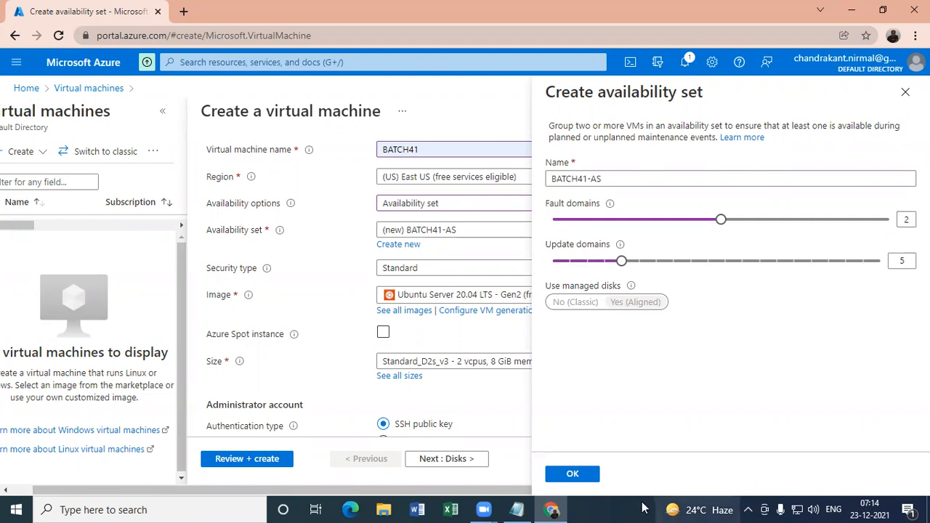
left_click(573, 474)
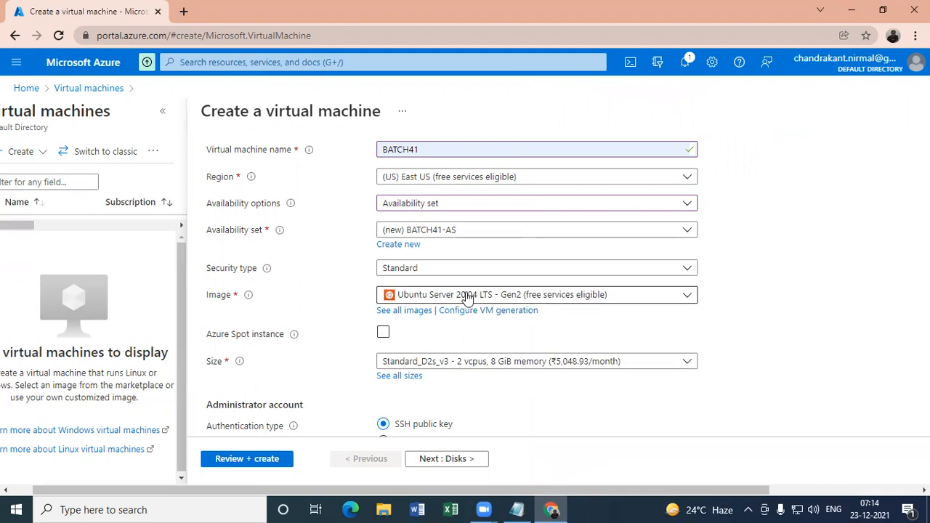
- Reselect the availability set BATCH41-AS, try 20 update domains in its settings and restore the value to 5
left_click(432, 231)
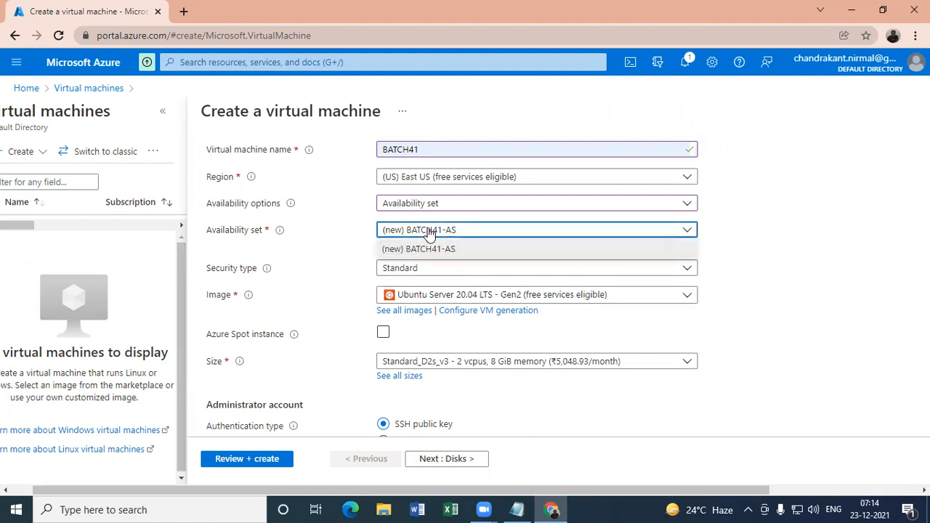
left_click(407, 249)
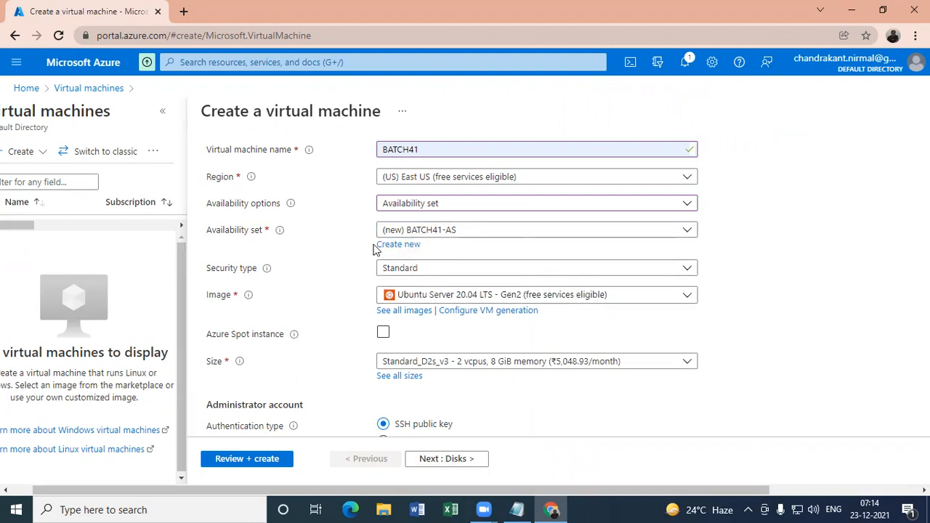
left_click(400, 244)
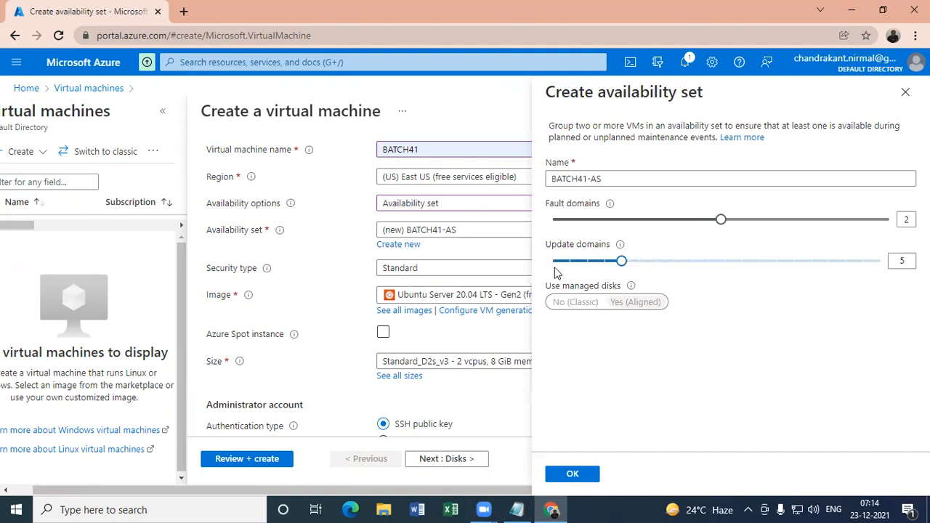
left_click_drag(549, 247, 614, 245)
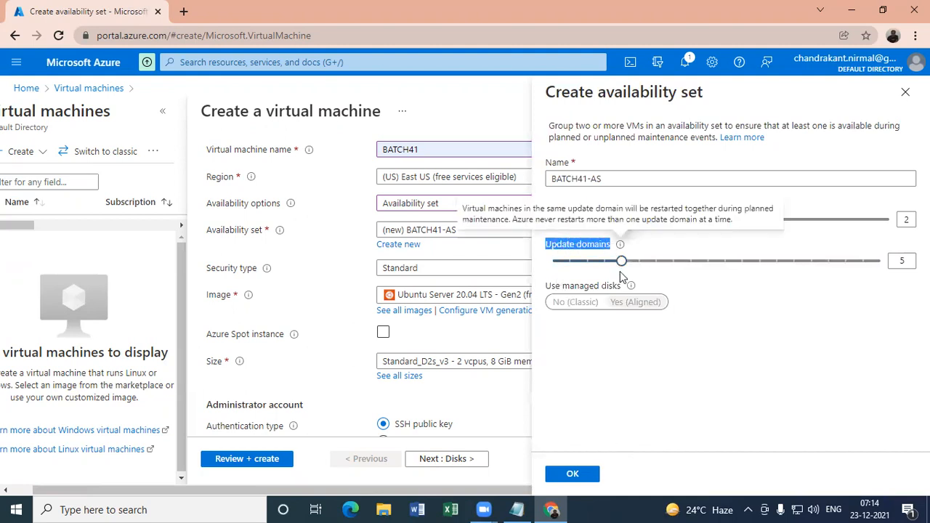
mouse_move(621, 249)
left_click_drag(622, 260, 886, 265)
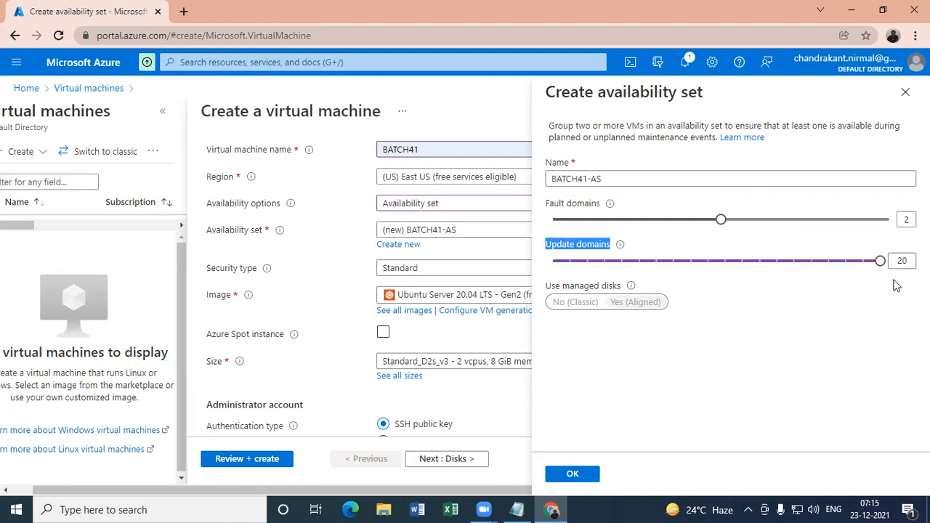
left_click_drag(881, 266, 620, 263)
- Read the explanations of update domains and fault domains and accept the availability set's settings
mouse_move(619, 247)
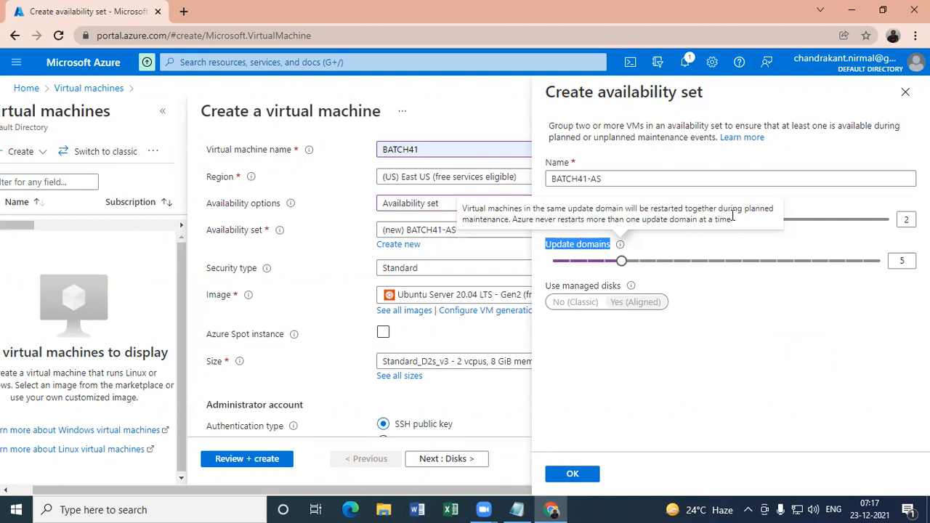
left_click(726, 322)
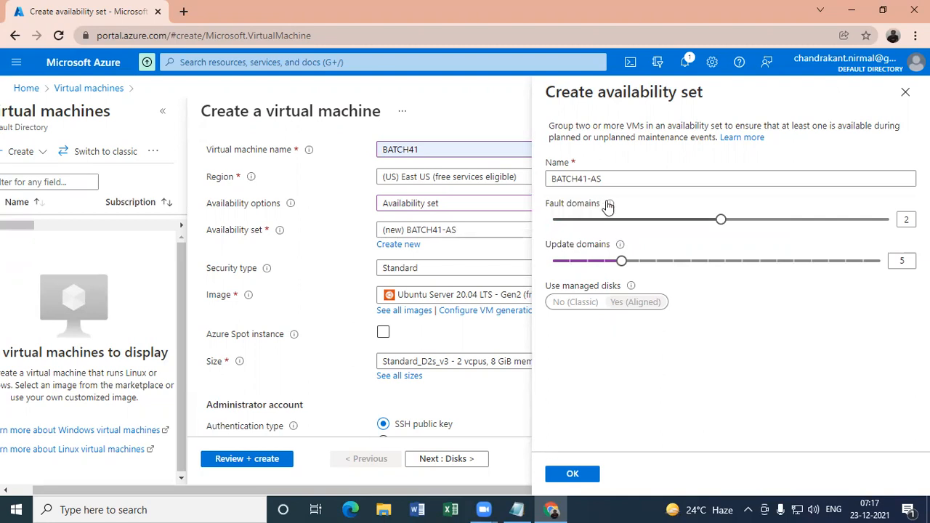
mouse_move(610, 204)
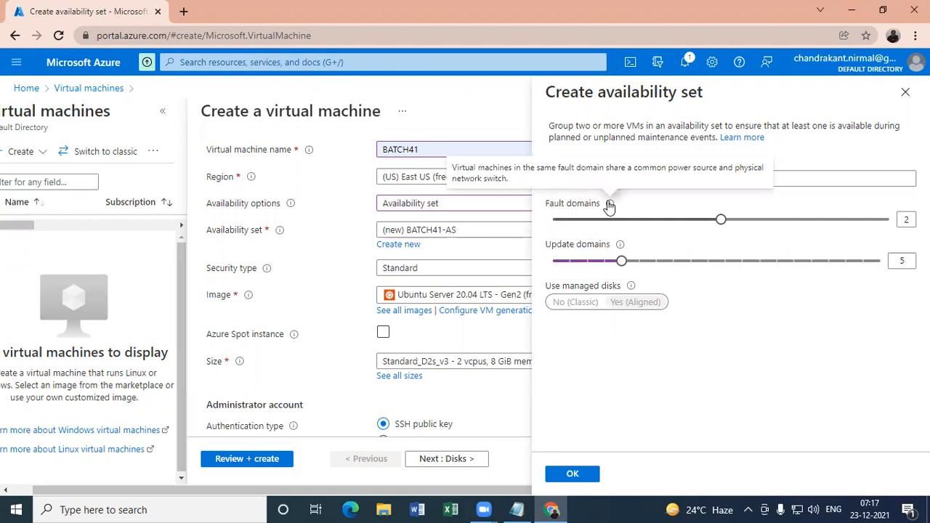
mouse_move(619, 246)
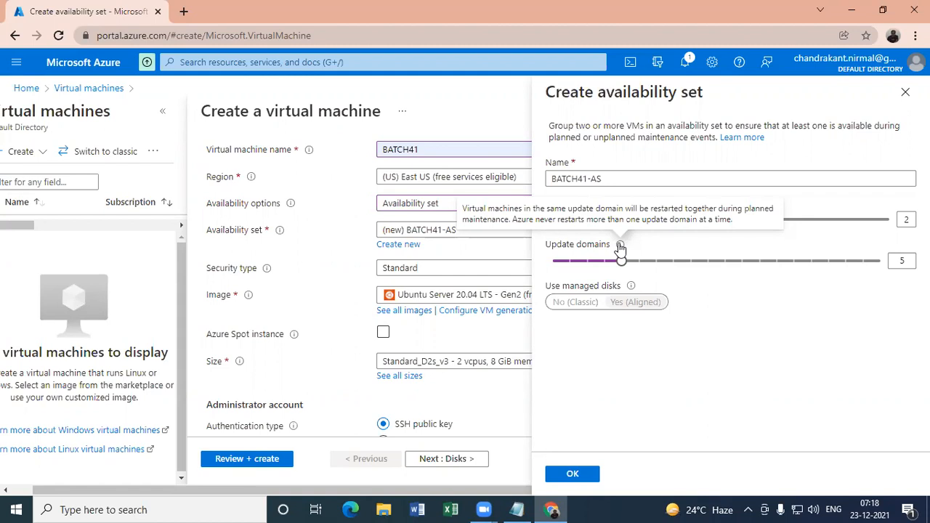
left_click(573, 476)
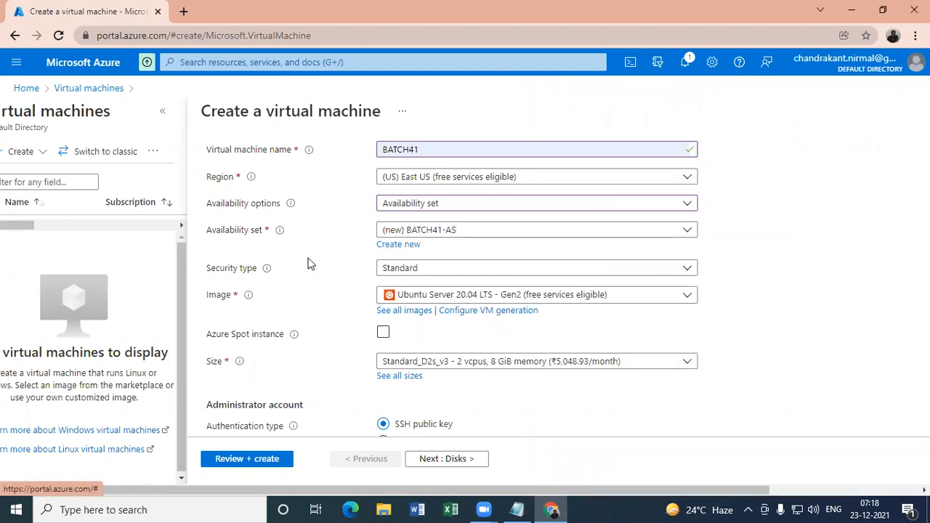
- Browse all marketplace images and choose Windows Server 2012 Datacenter - Gen 2 as the virtual machine's image
left_click(409, 313)
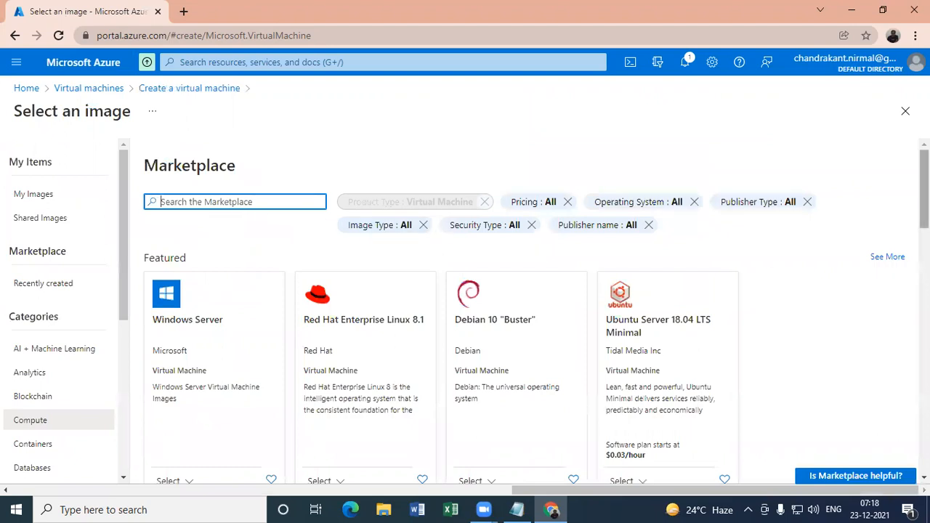
scroll(440, 233, "down", 1)
scroll(465, 310, "down", 2)
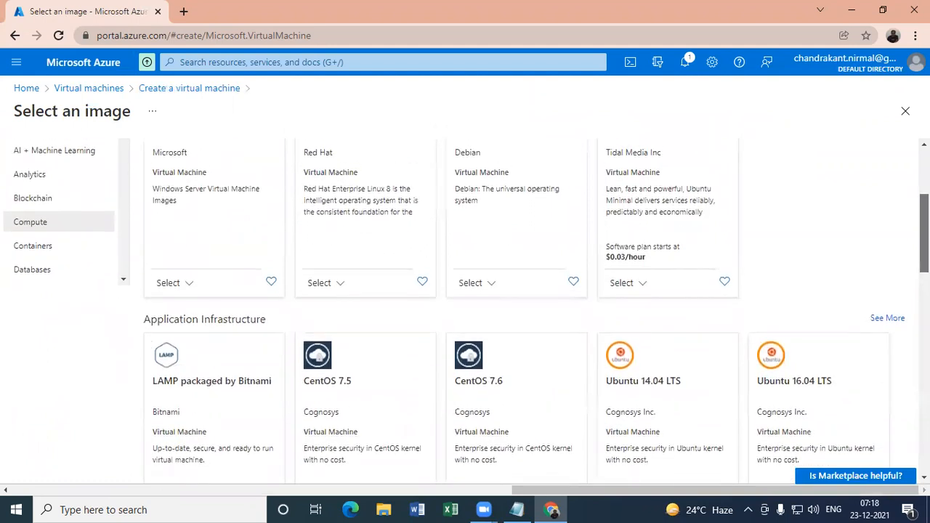
scroll(465, 302, "up", 1)
scroll(799, 205, "up", 1)
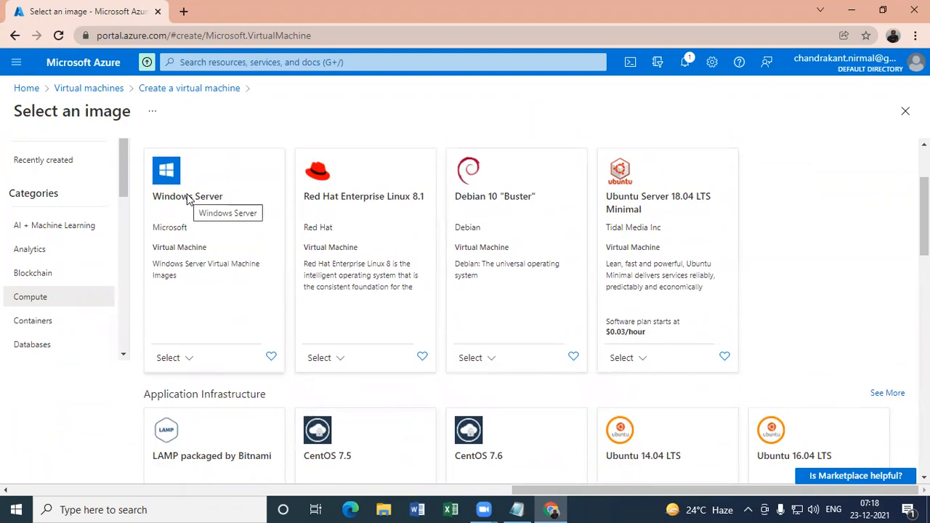
left_click(188, 358)
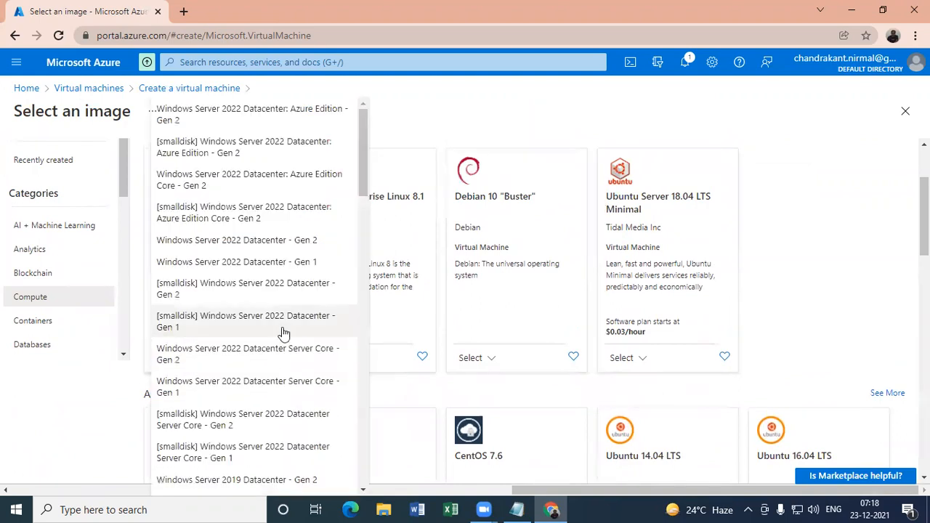
left_click_drag(363, 153, 348, 411)
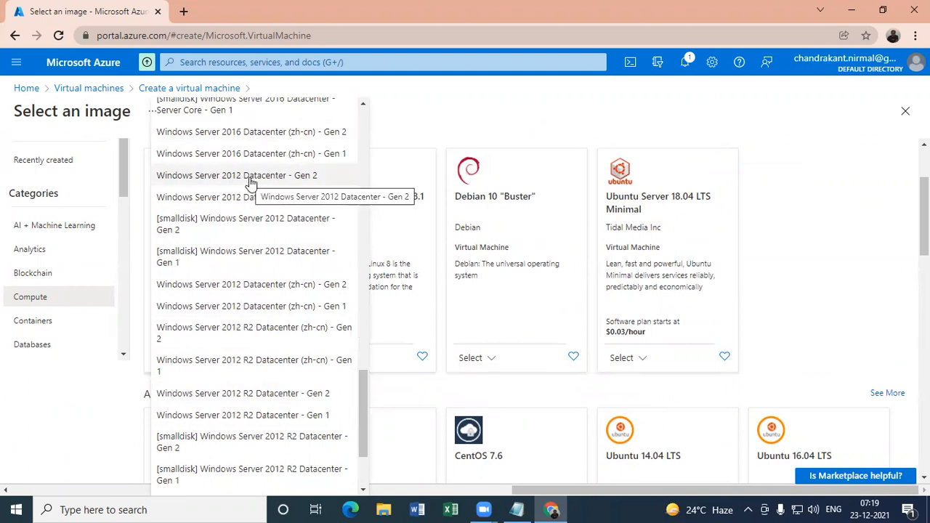
left_click(244, 178)
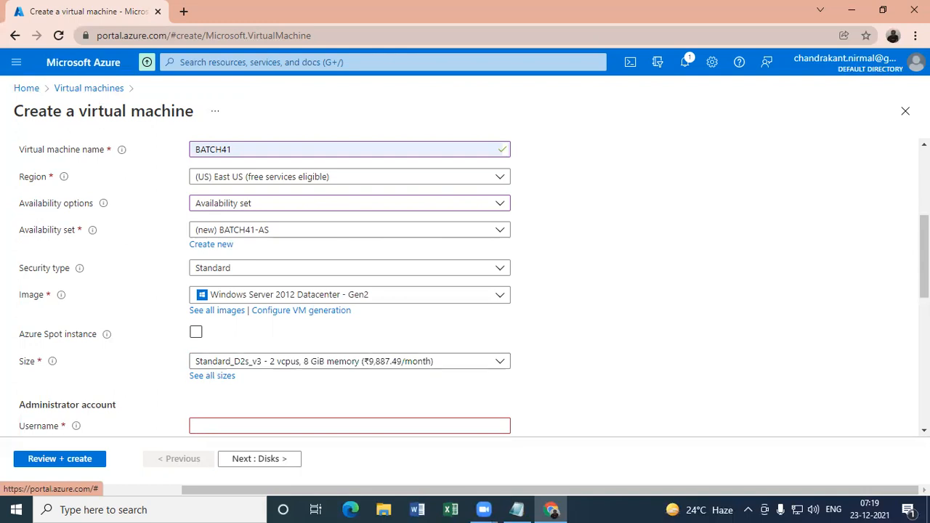
- Set the virtual machine's size to Standard_DS1_v2 with 1 vcpu and 3.5 GiB memory
left_click_drag(923, 257, 924, 276)
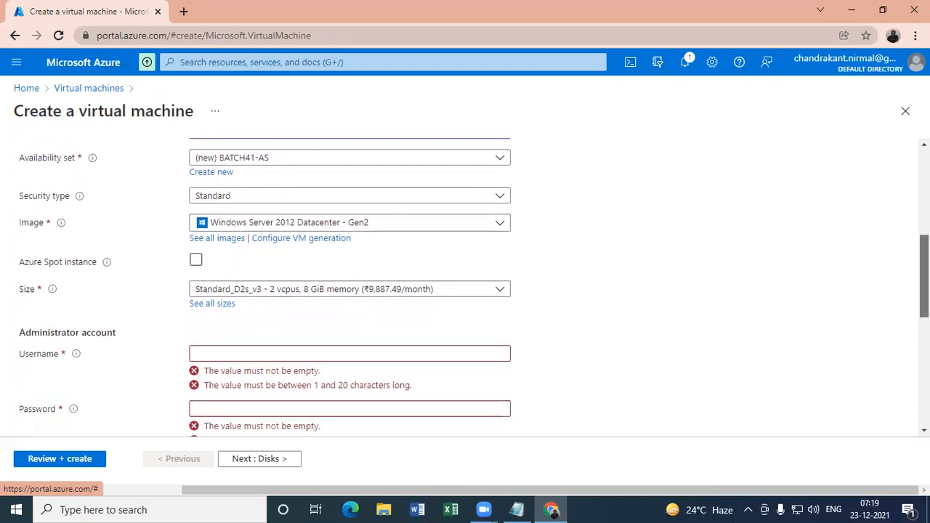
left_click(254, 292)
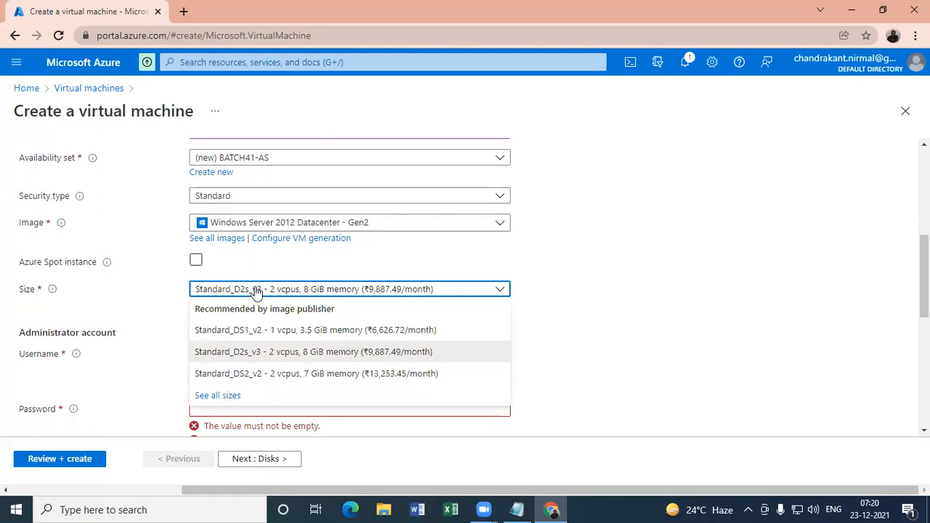
left_click(273, 333)
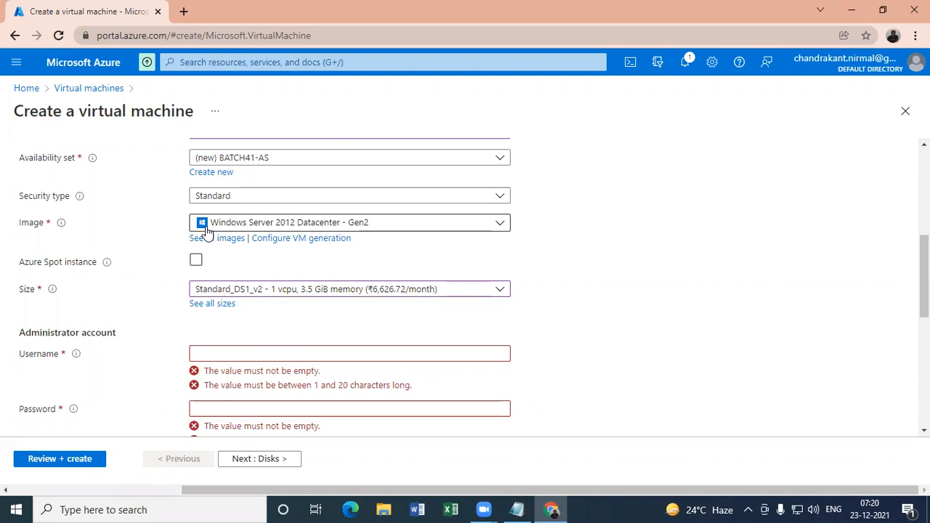
mouse_move(52, 292)
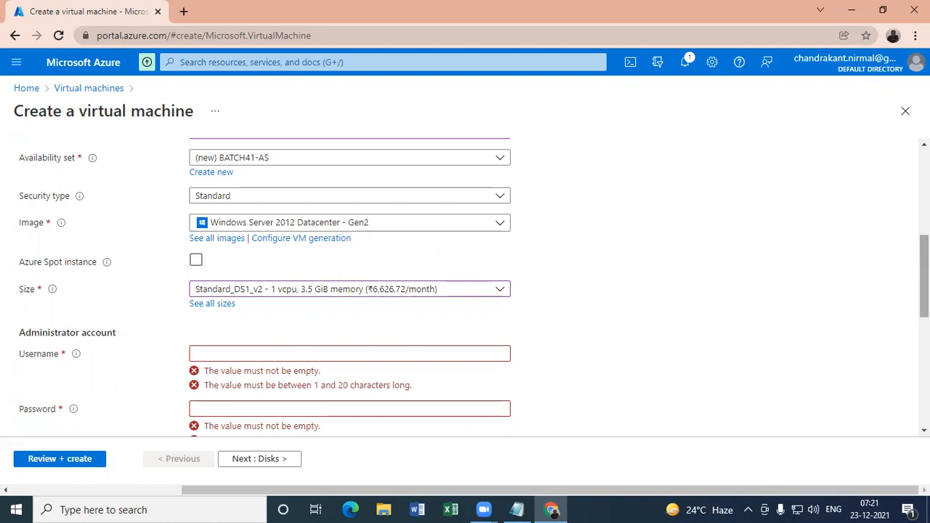
- Look over the administrator account and inbound port settings and set the administrator username to admini_B41
scroll(473, 284, "down", 2)
scroll(474, 284, "down", 4)
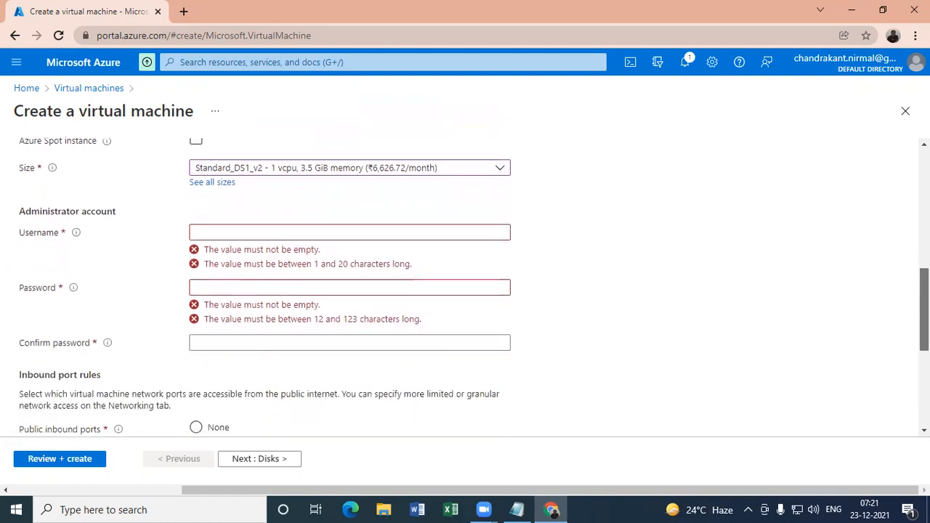
scroll(473, 284, "down", 2)
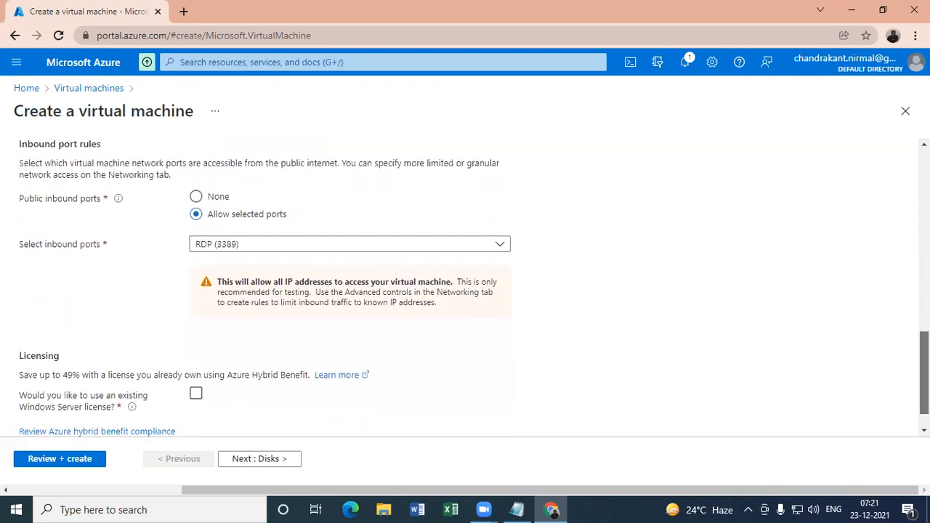
scroll(473, 284, "up", 5)
scroll(230, 327, "up", 1)
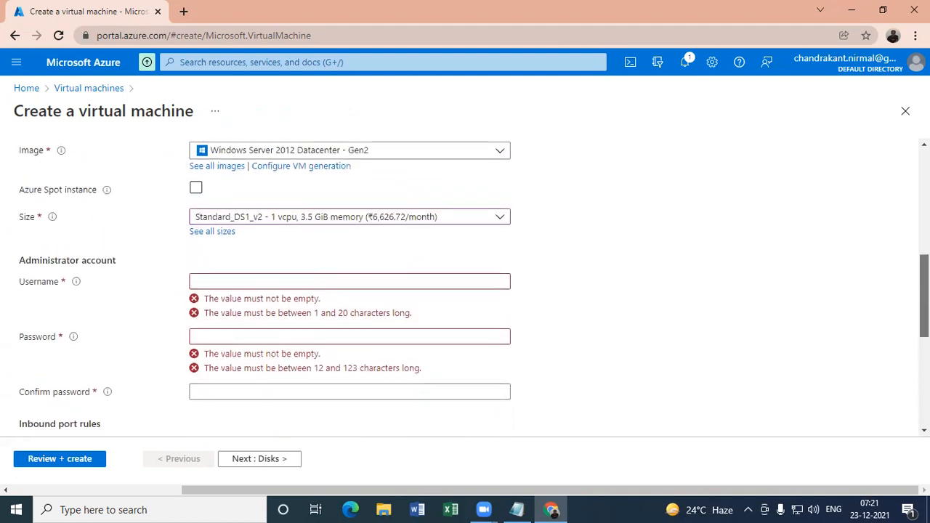
left_click(237, 277)
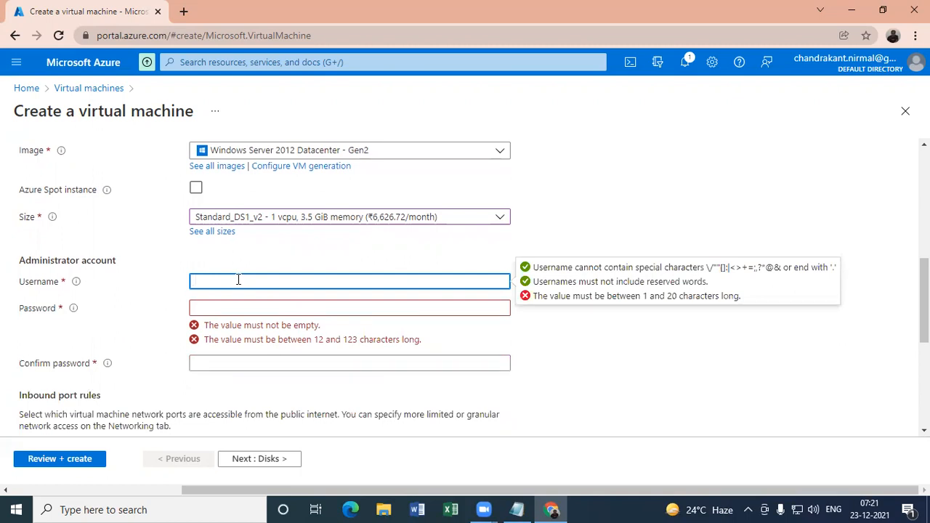
type("admini")
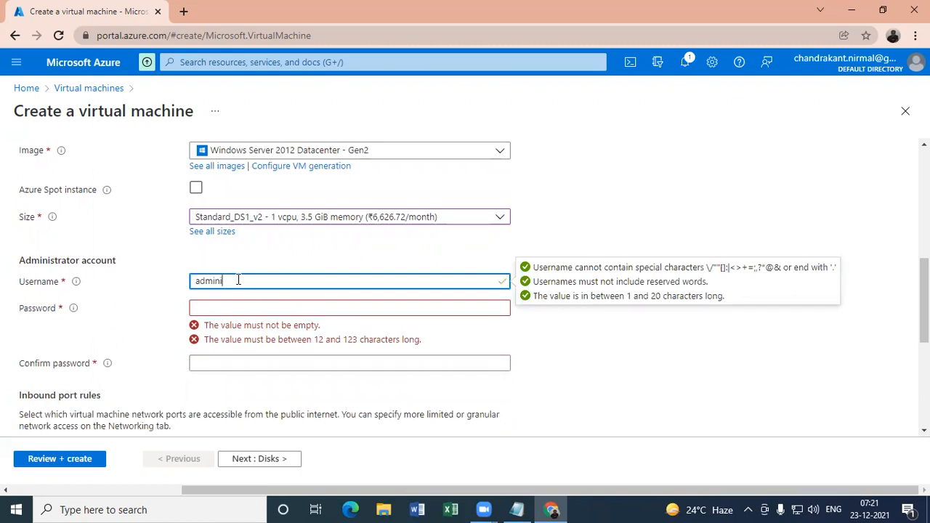
type("_")
type("BATCH")
key("BackSpace")
key("BackSpace")
key("BackSpace")
key("BackSpace")
key("BackSpace")
type("B4")
- Try to enter a password for the virtual machine's administrator account
left_click(233, 306)
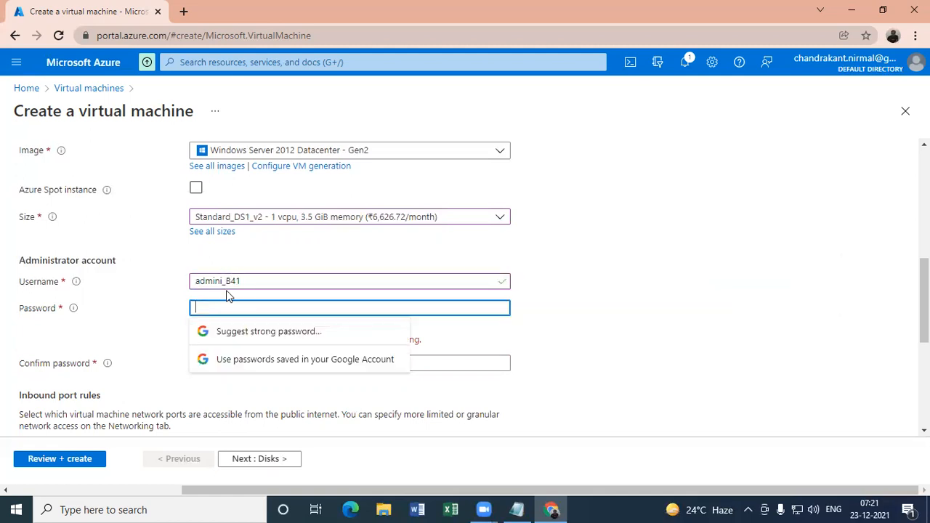
type("Pas")
key("BackSpace")
key("BackSpace")
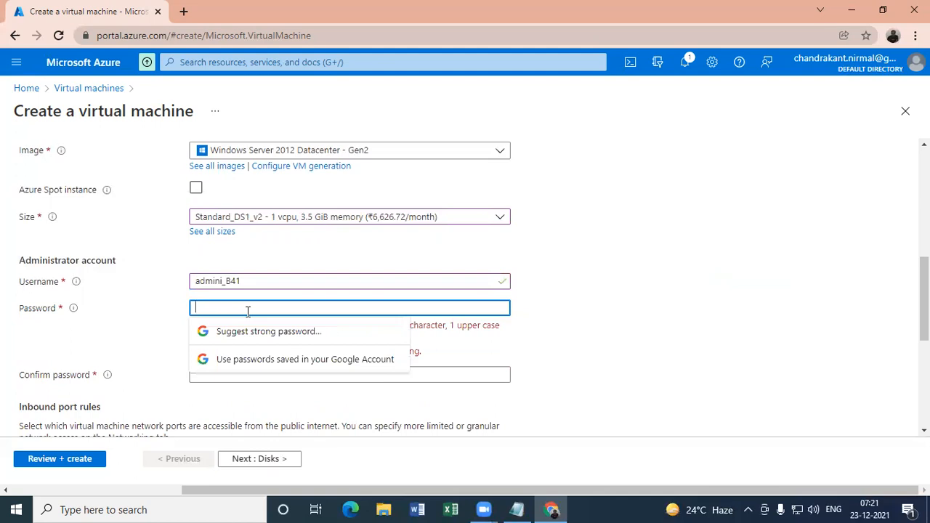
type("•••••••••••")
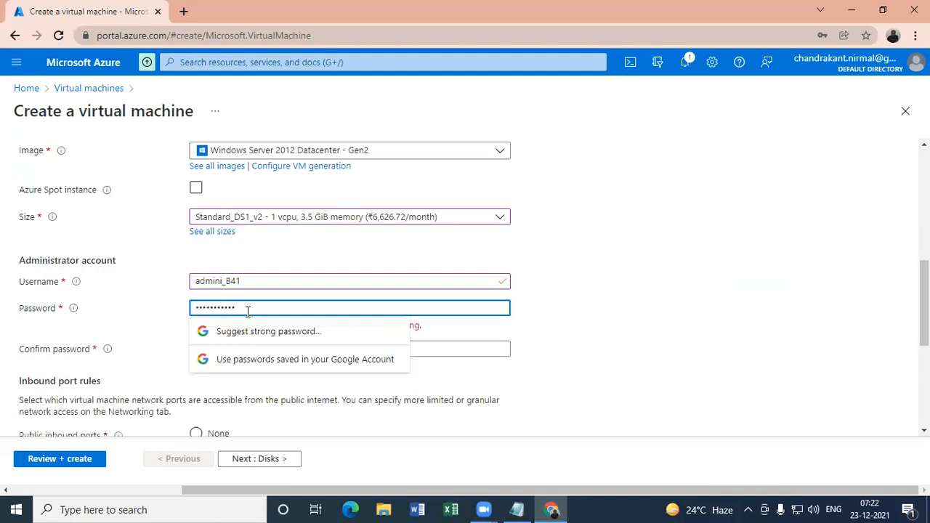
left_click(161, 327)
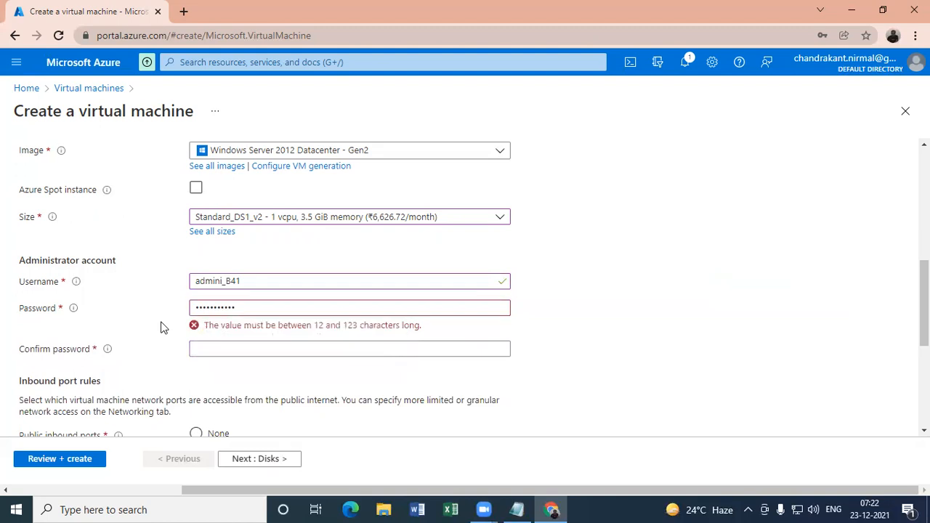
- Replace the administrator account's password with one of at least 12 characters and repeat it in the confirmation field
left_click_drag(247, 306, 182, 312)
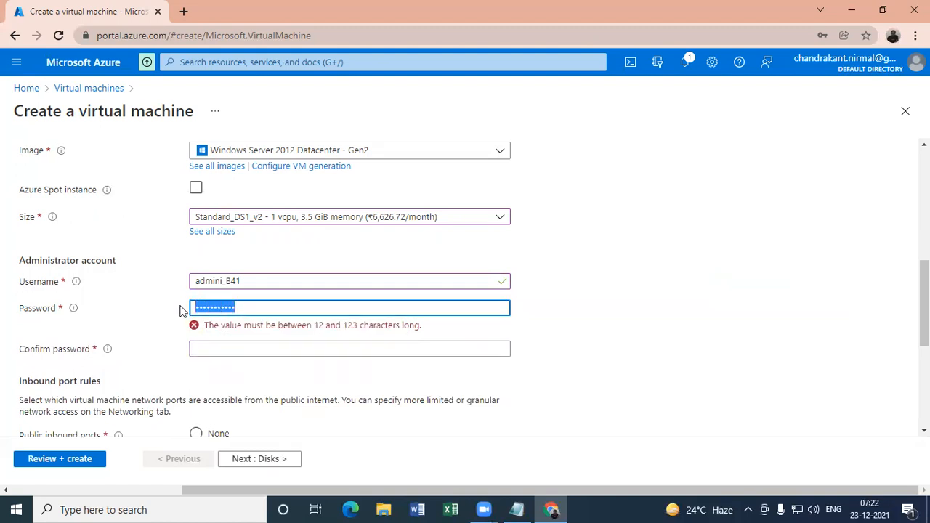
type("••••••")
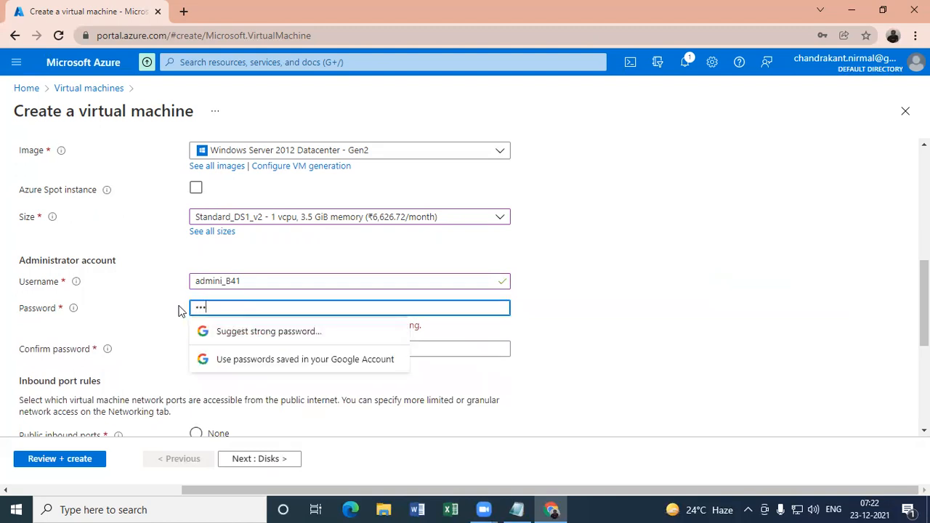
type("••••••")
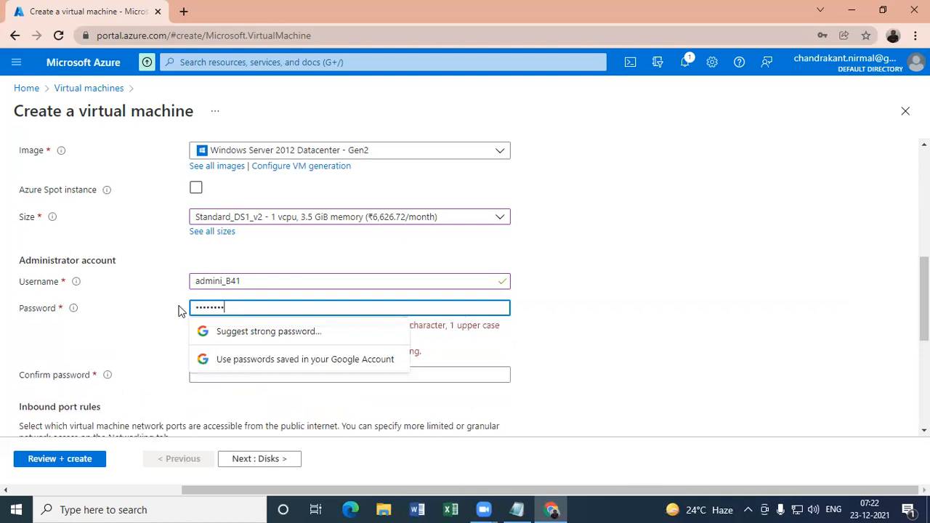
type("••••")
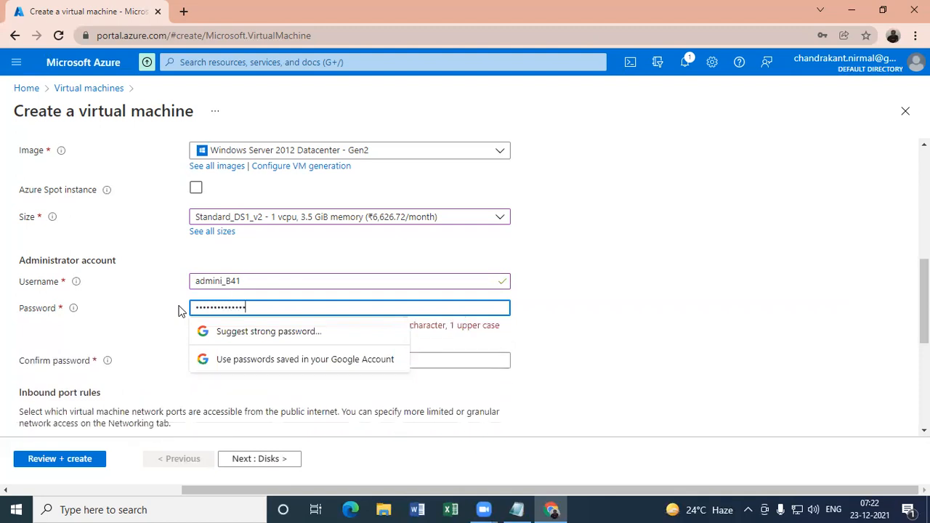
type("•")
key("Tab")
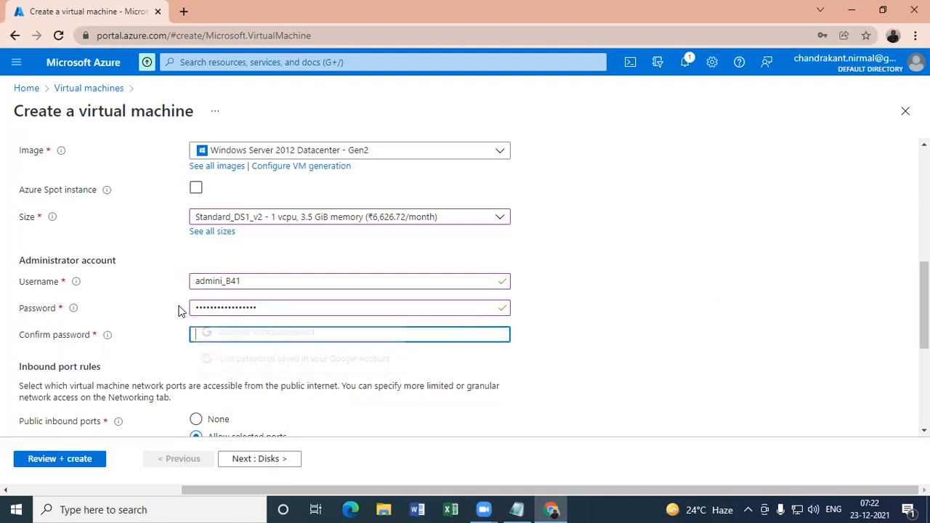
type("•••••••")
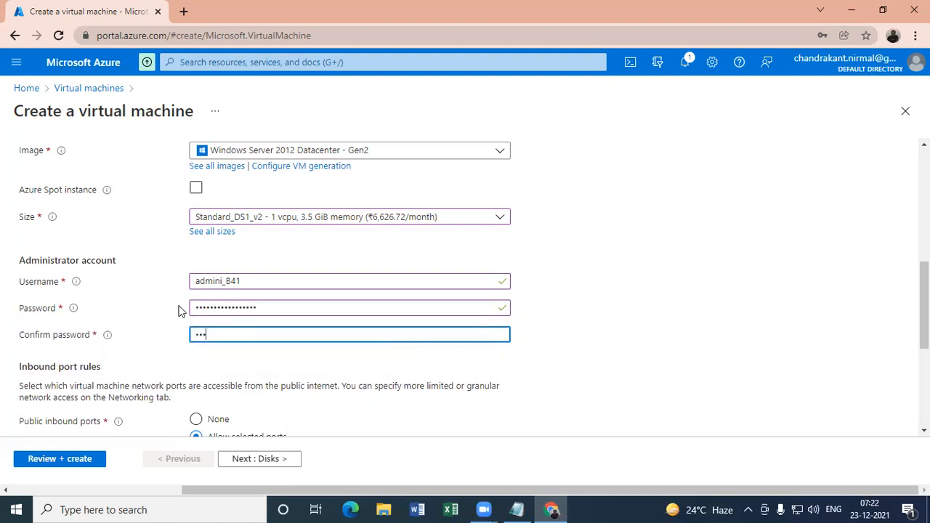
type("••••••")
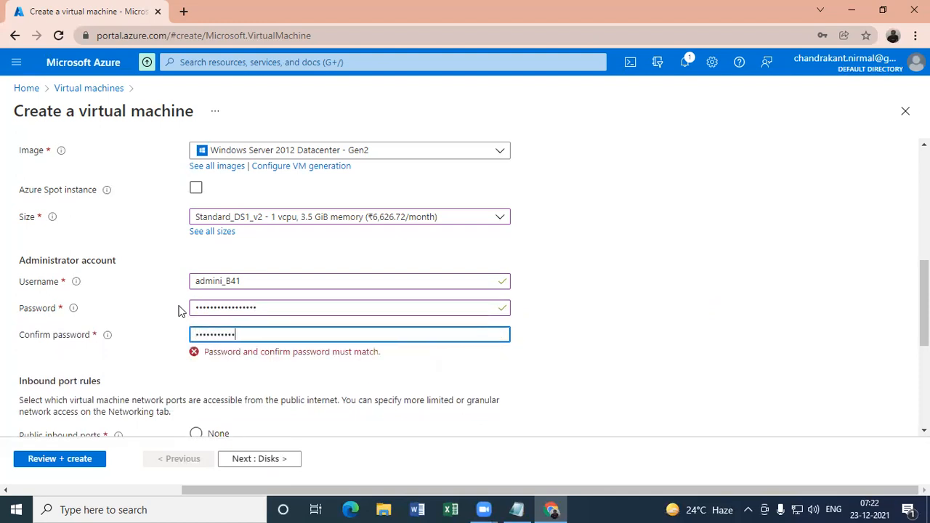
type("••••")
left_click(152, 349)
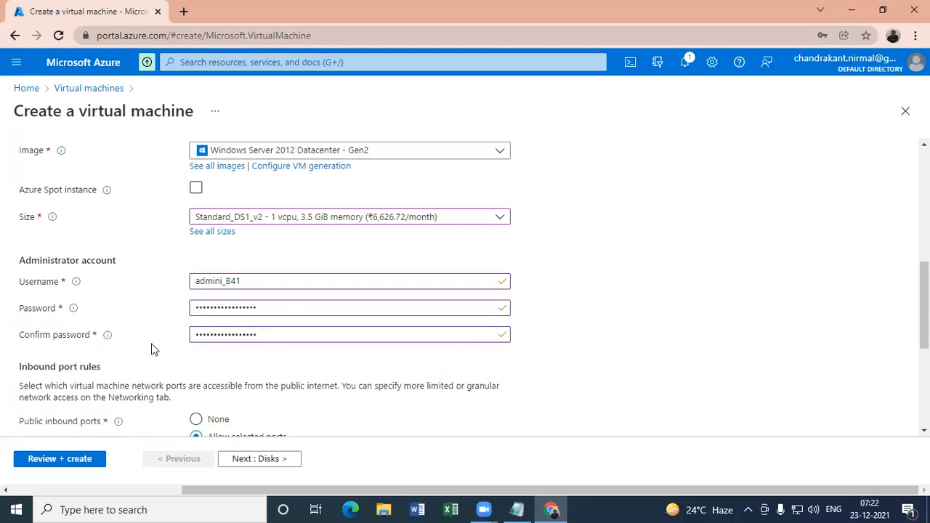
- Look over the inbound port rules and licensing options and proceed to the virtual machine's disk settings
scroll(472, 290, "down", 2)
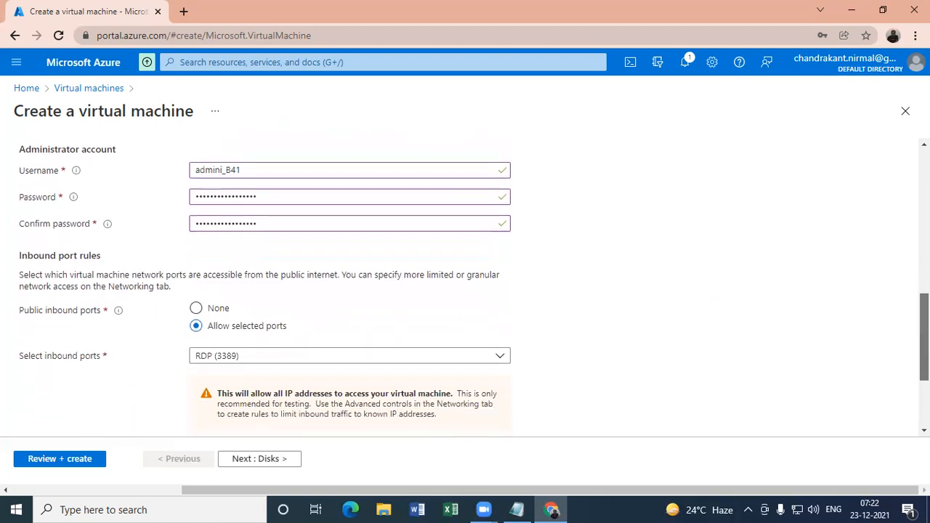
scroll(472, 290, "up", 1)
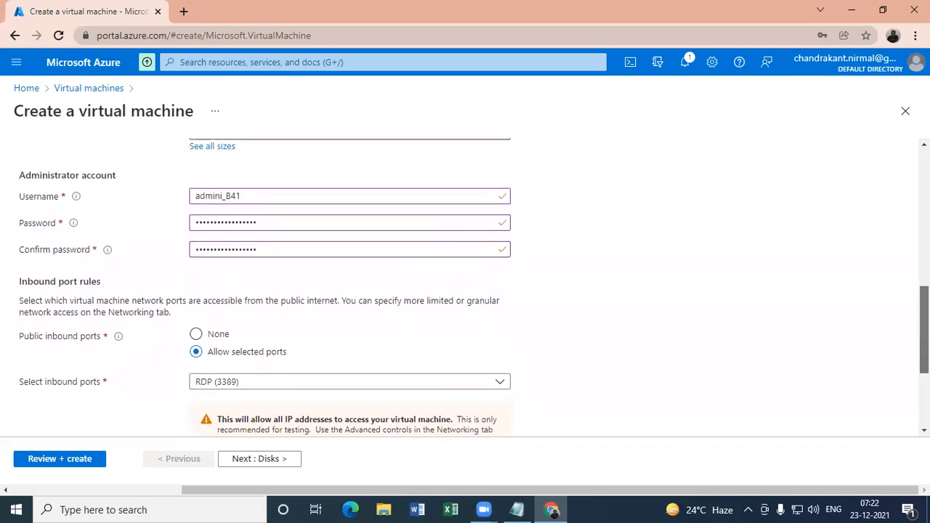
scroll(494, 416, "down", 3)
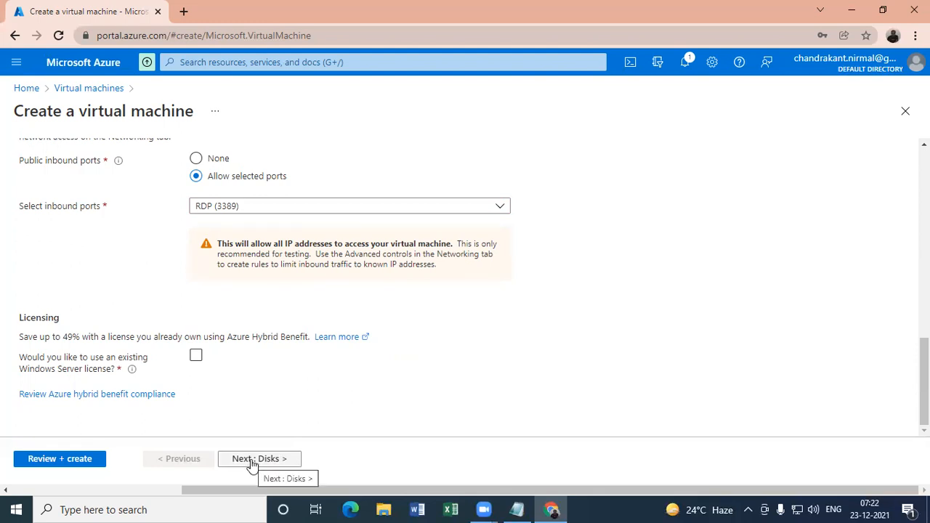
scroll(472, 287, "up", 3)
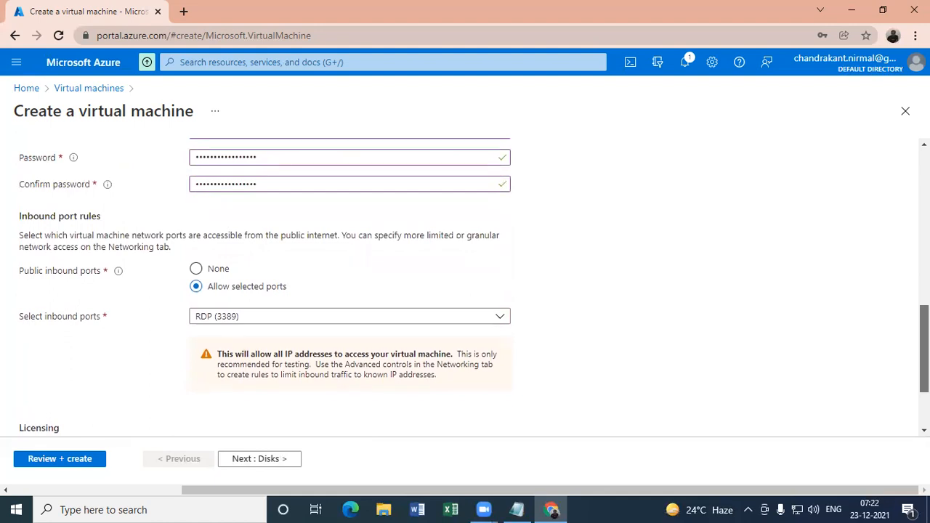
scroll(472, 287, "down", 3)
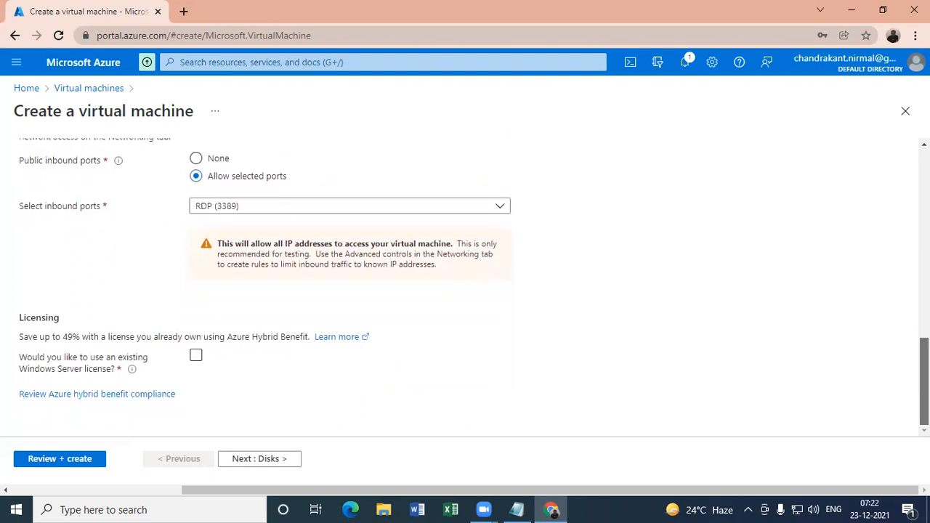
scroll(472, 288, "up", 6)
scroll(473, 287, "down", 4)
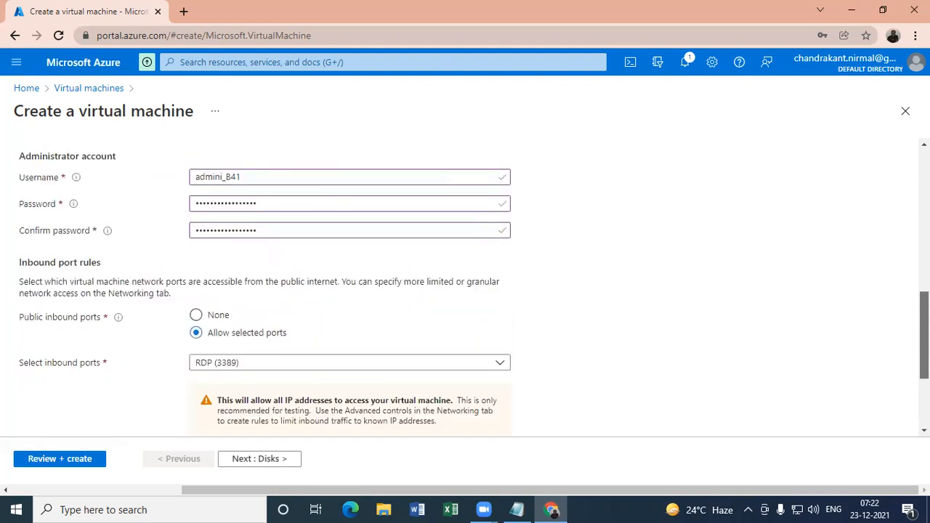
left_click(262, 464)
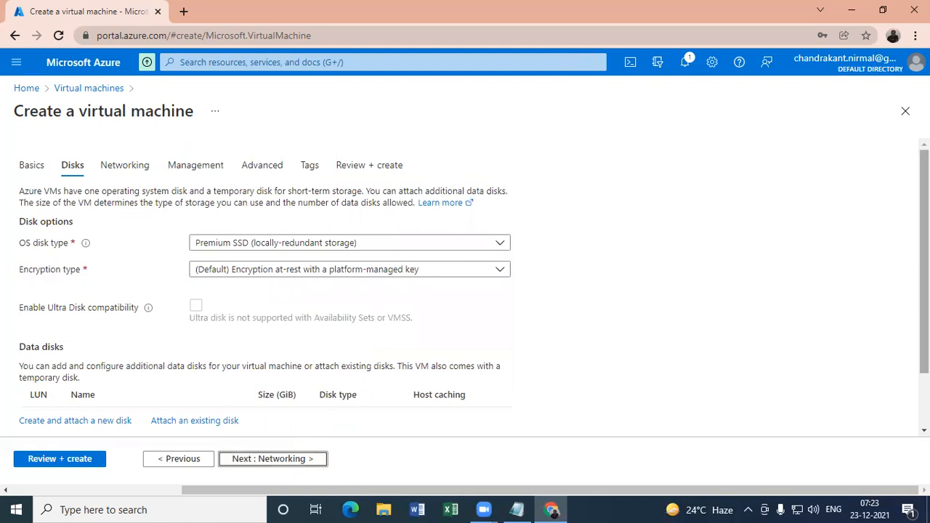
- Dismiss the browser's offer to save the password and look over the OS disk and data disk options
scroll(472, 283, "down", 2)
scroll(672, 190, "up", 2)
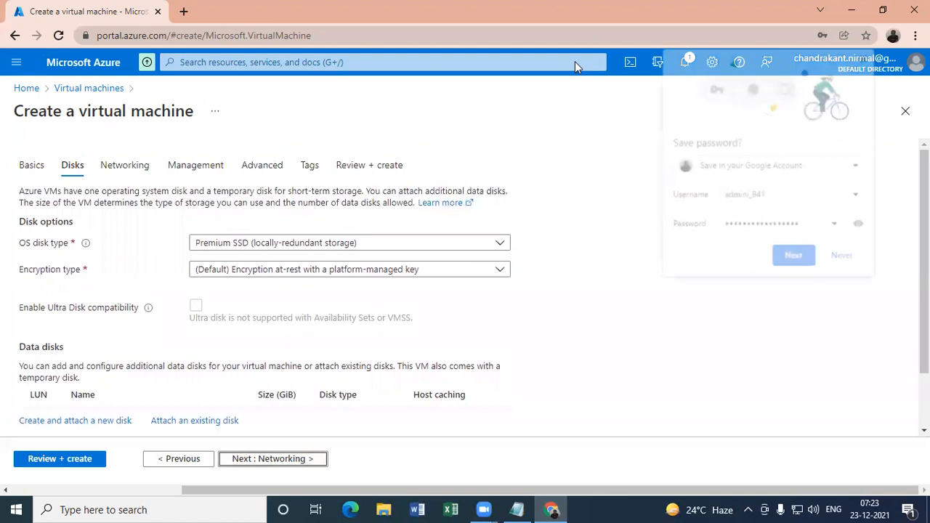
left_click(867, 56)
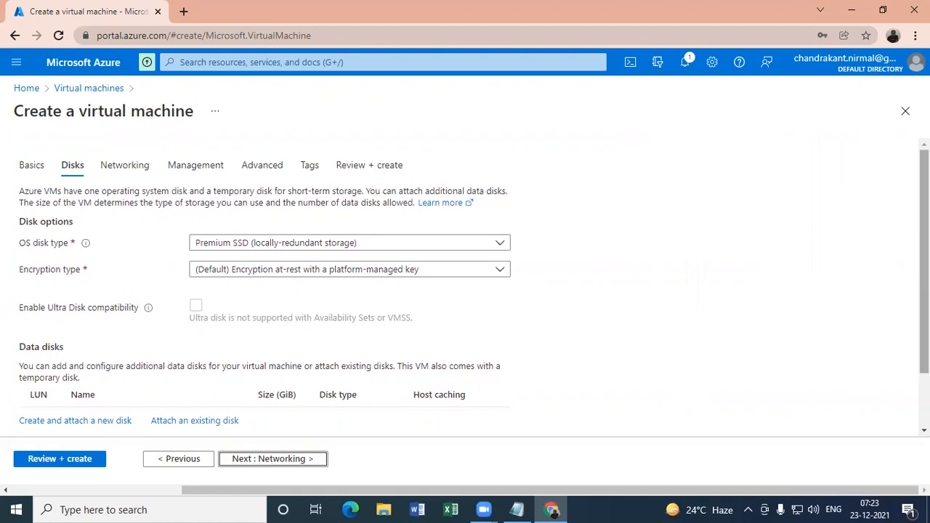
scroll(465, 290, "down", 2)
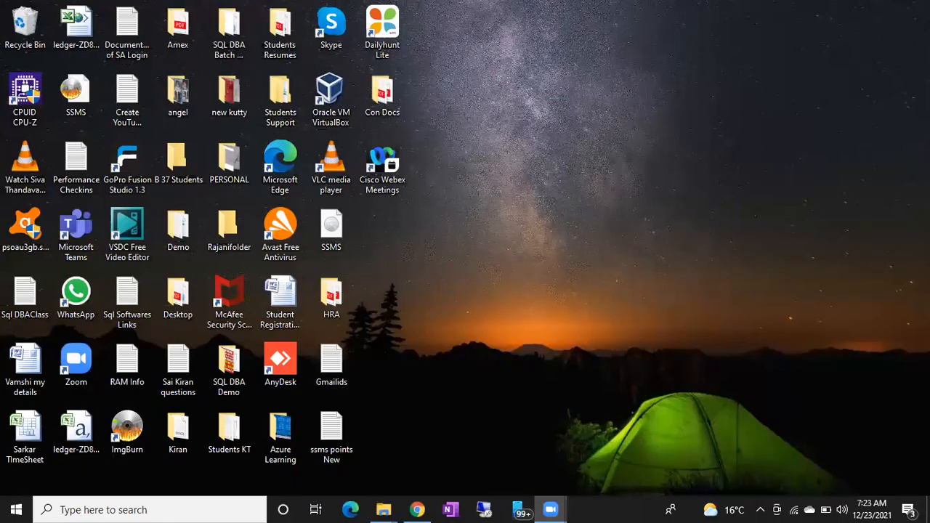
right_click(559, 178)
left_click(589, 220)
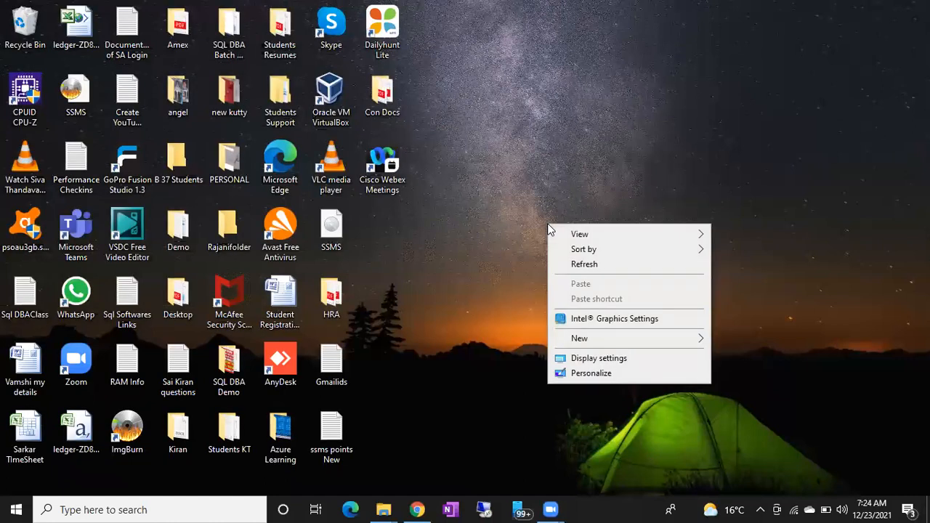
left_click(584, 265)
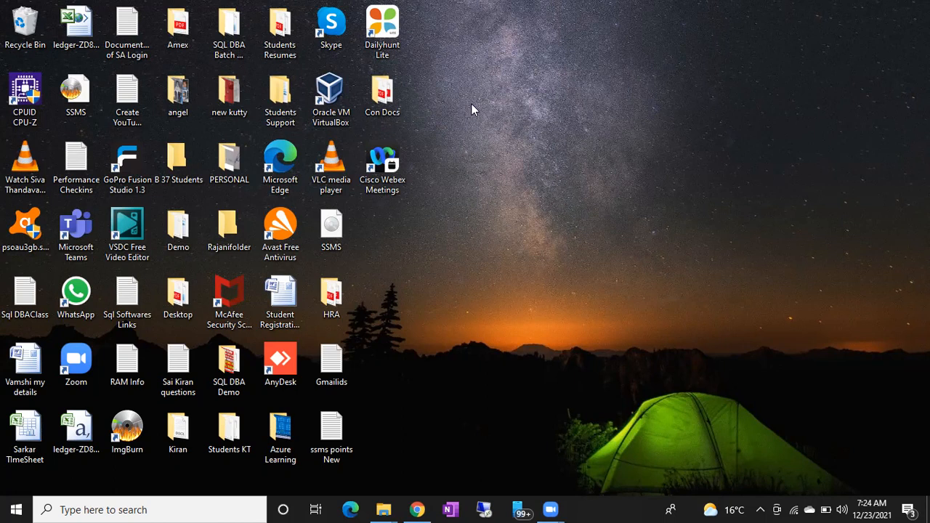
right_click(552, 124)
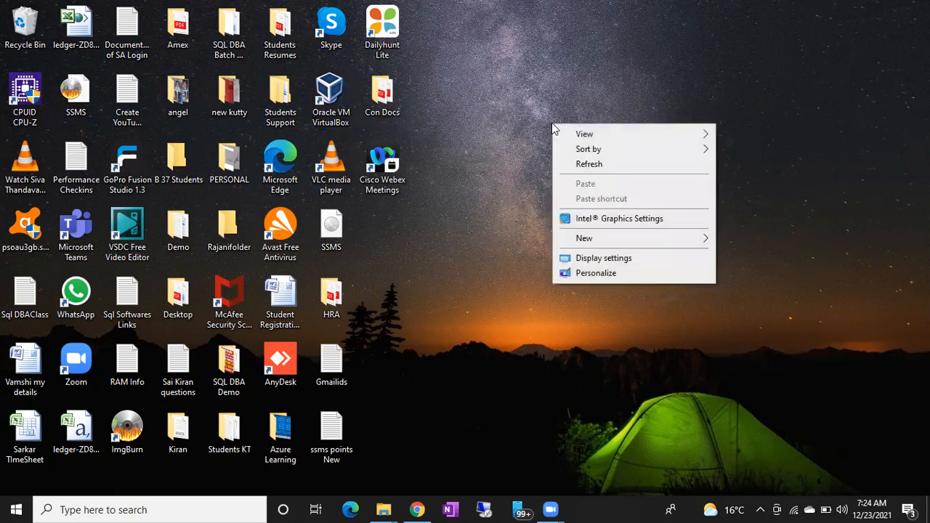
left_click(580, 163)
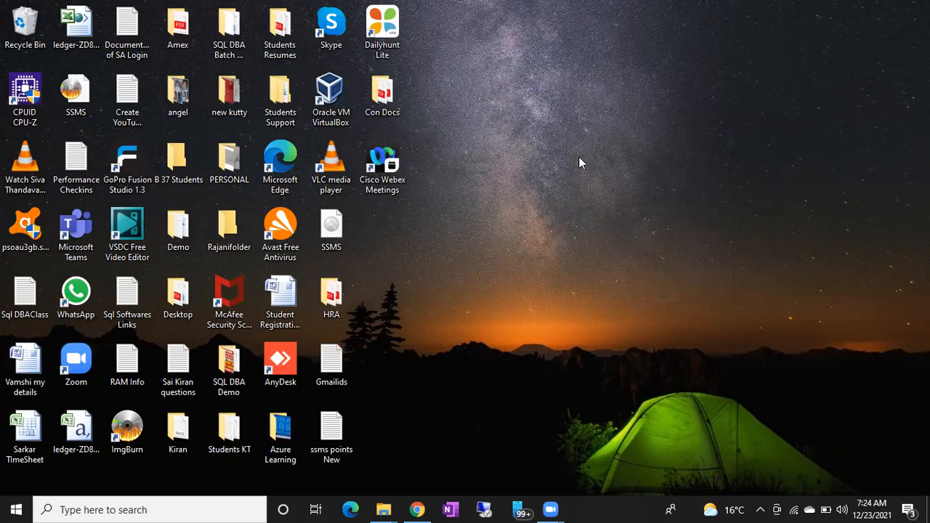
- Run Oracle VM VirtualBox from the desktop as administrator and allow the launch
left_click(339, 102)
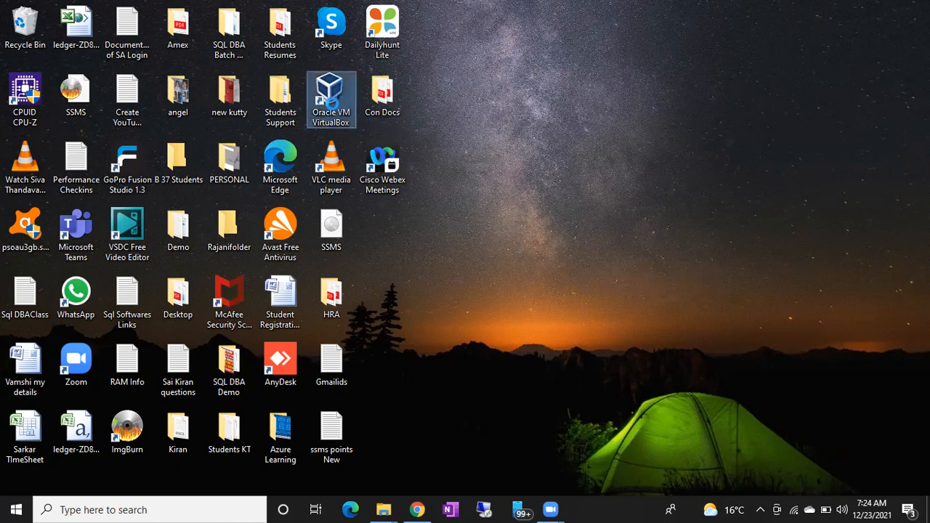
right_click(336, 105)
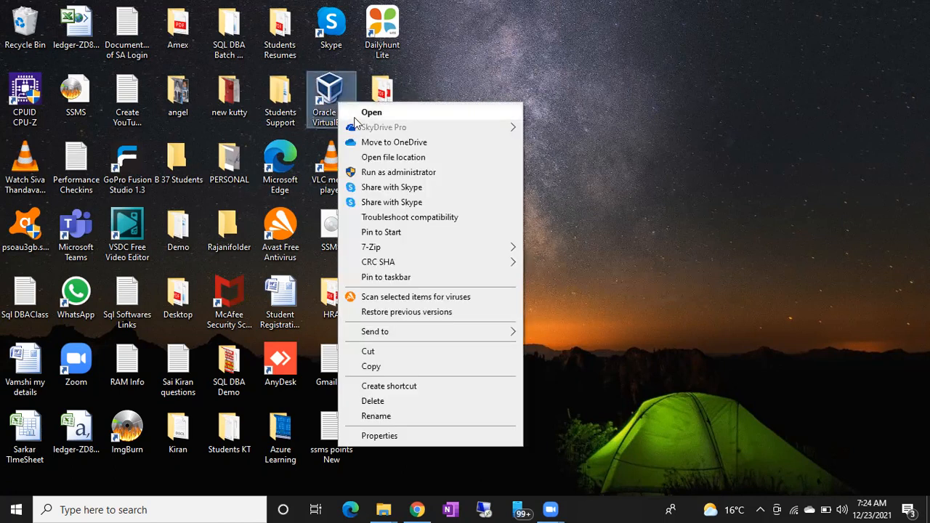
left_click(374, 173)
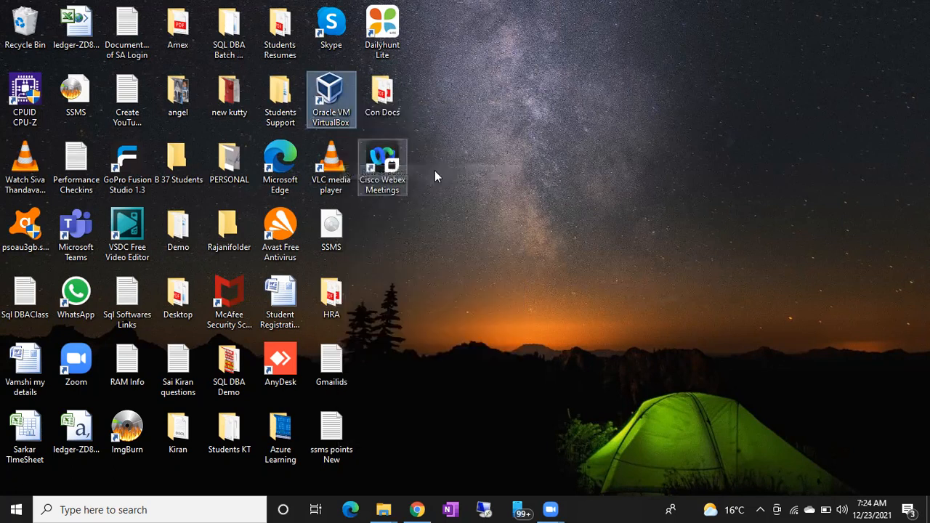
left_click(496, 183)
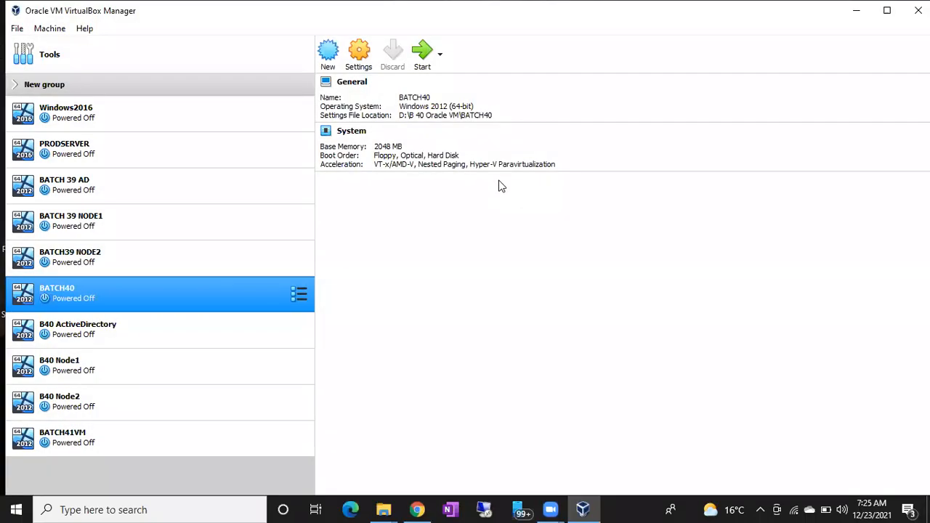
- Start the BATCH40 virtual machine and minimize the VirtualBox manager window
left_click(470, 308)
double_click(207, 295)
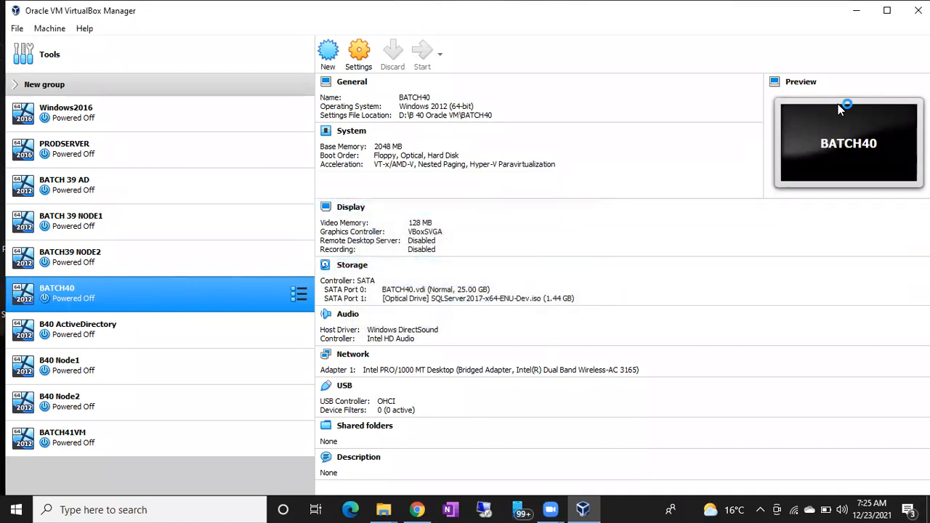
left_click(854, 10)
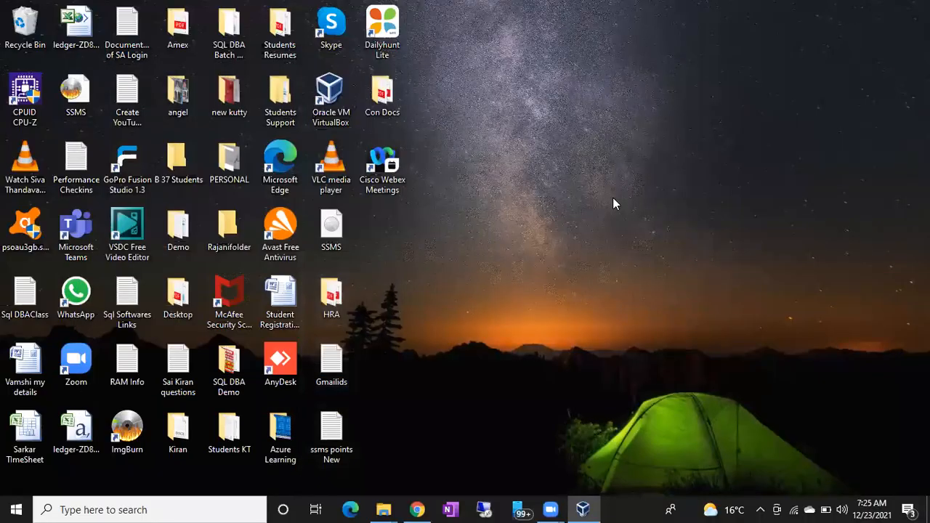
- Open a blank Notepad document through the Run dialog and write RDP on its first line
key("super+r")
type("no")
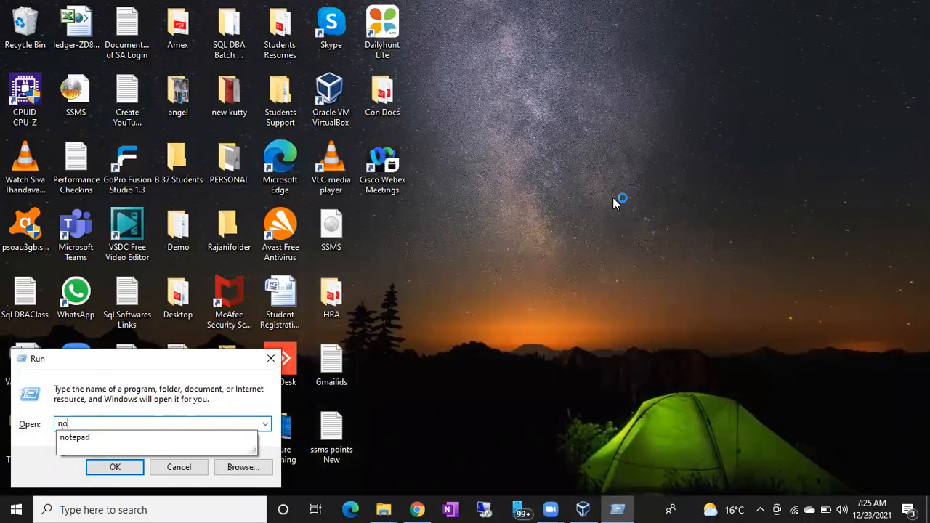
key("Down")
key("Return")
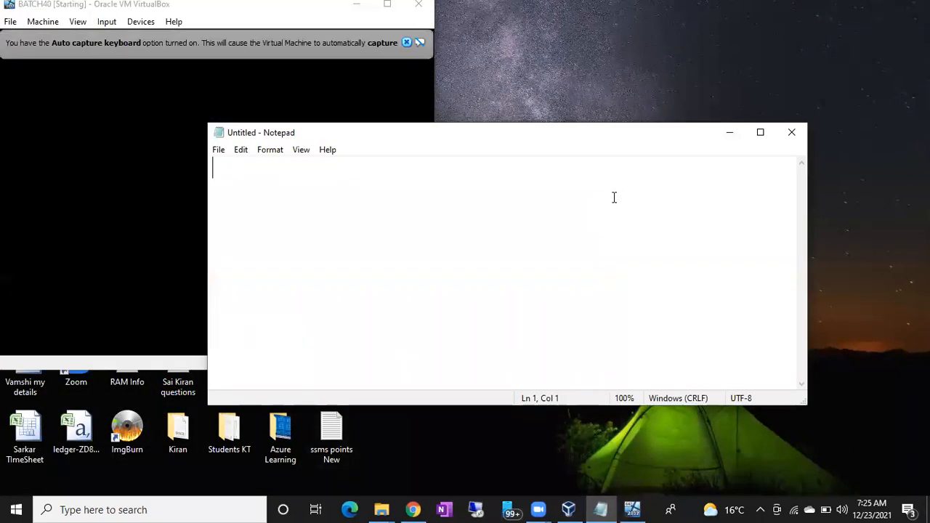
type("RDP")
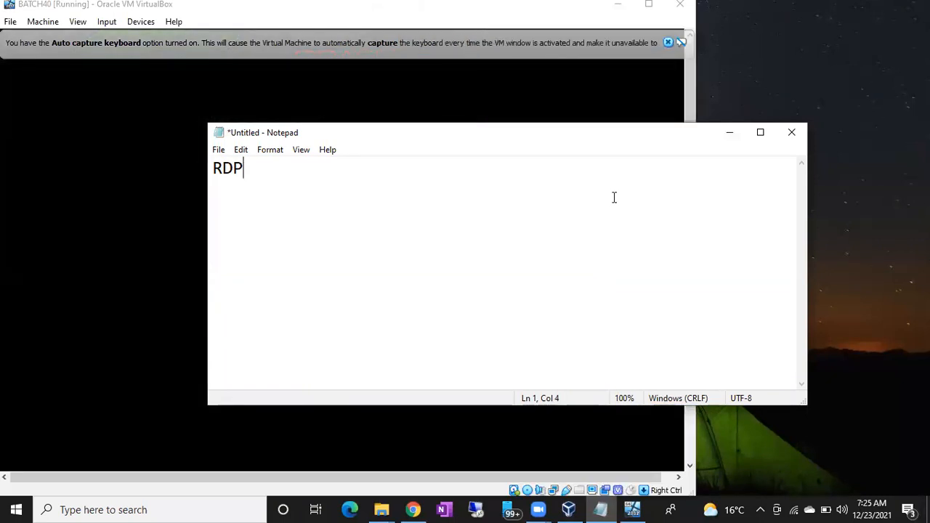
- Write Windows 10 Pro on the line below RDP in the notes and highlight that line
key("Return")
type("Window")
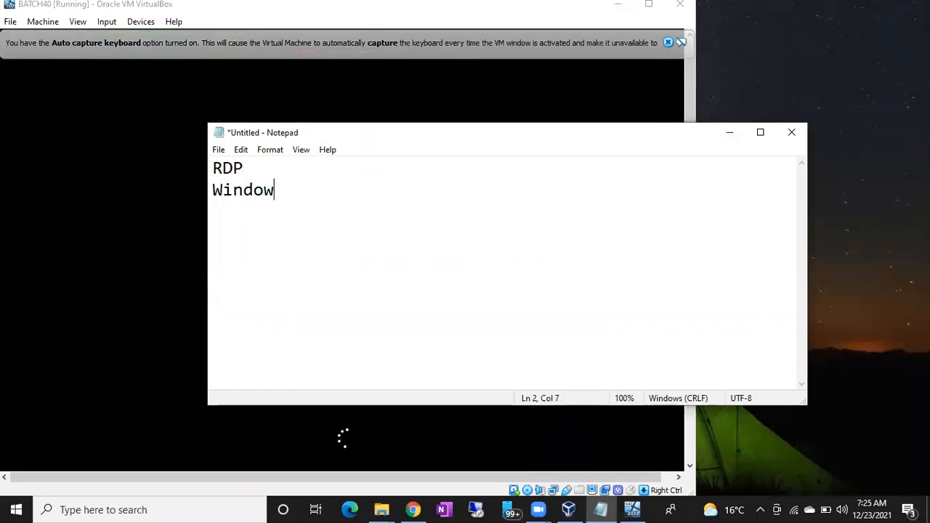
type("s 10 Pro")
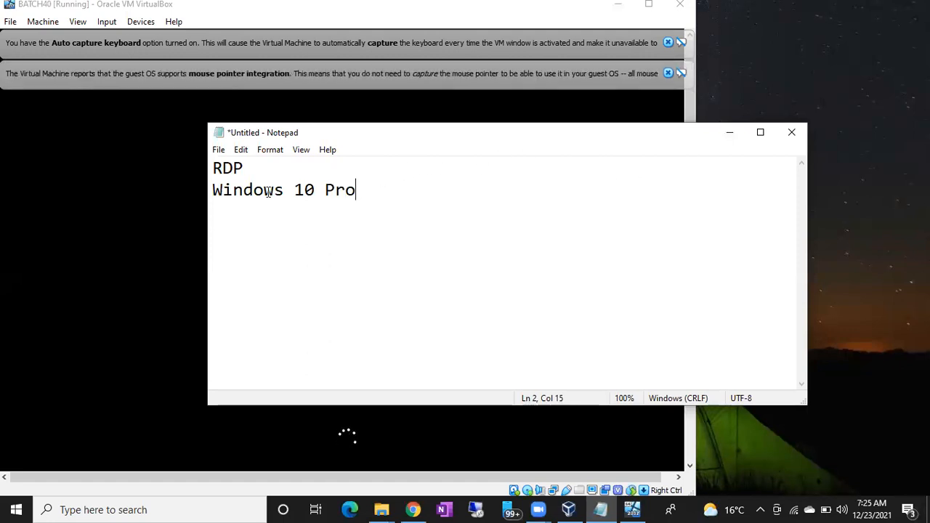
left_click_drag(210, 189, 369, 189)
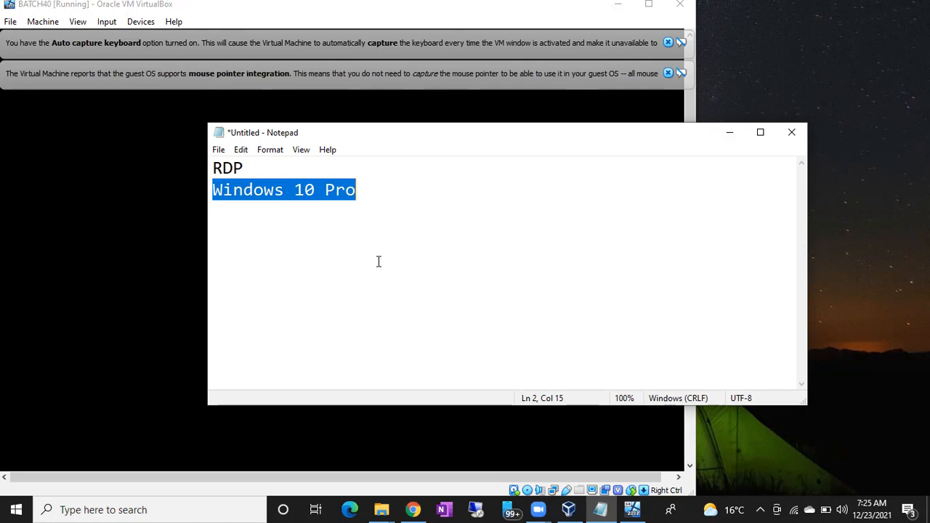
- Open the Run dialog and dismiss both notification messages in the BATCH40 machine window
key("super+r")
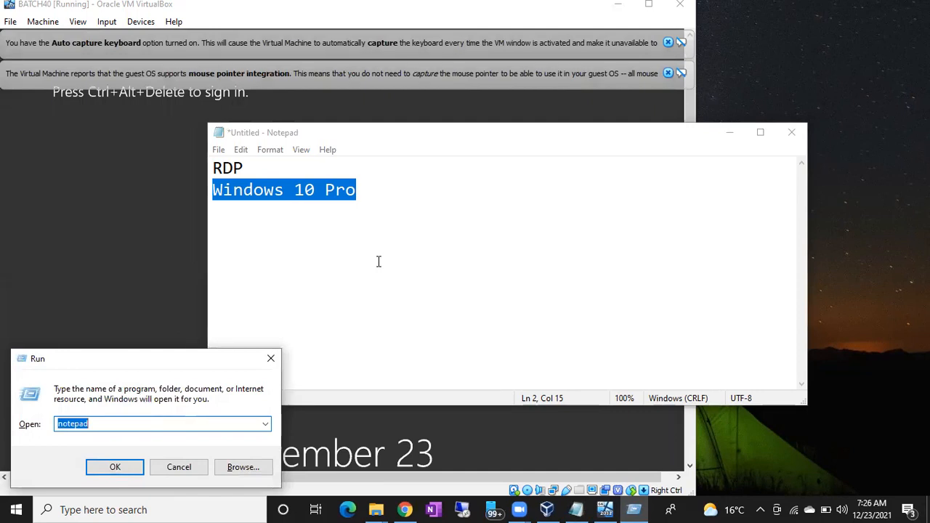
left_click(668, 73)
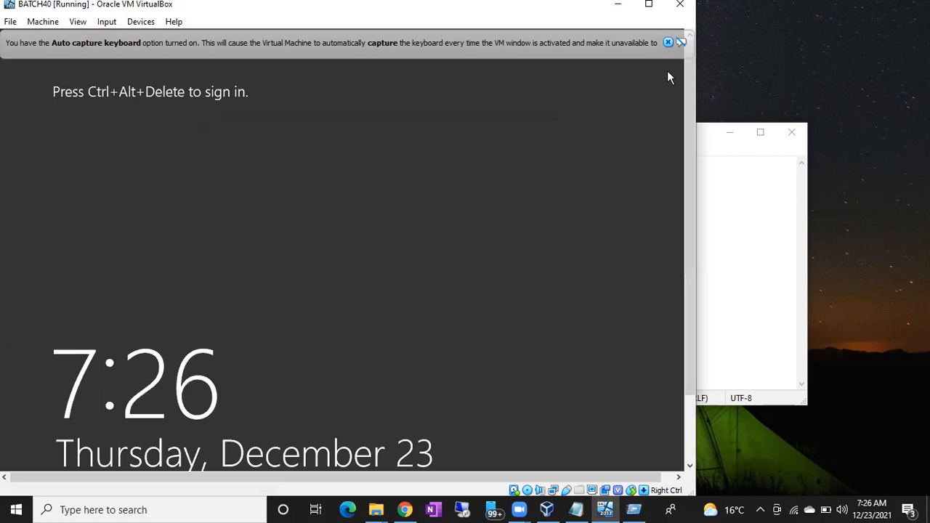
left_click(668, 44)
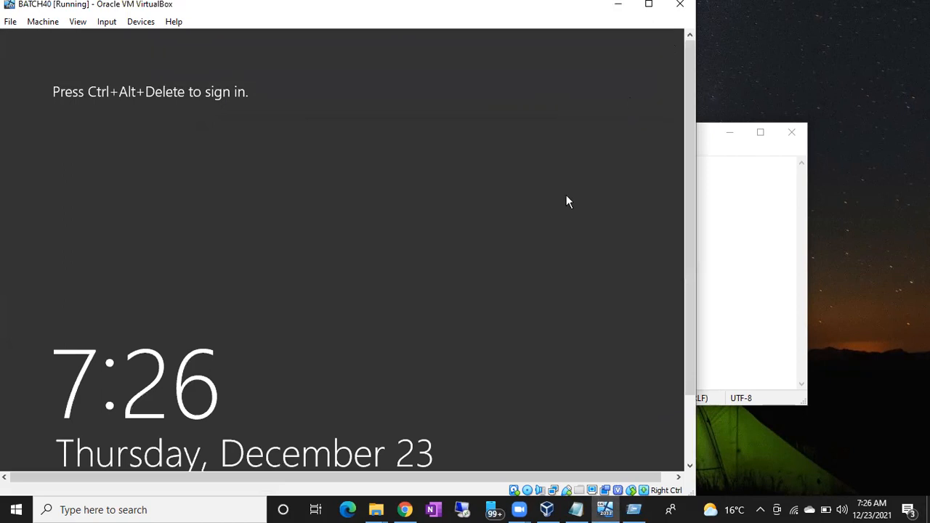
- Try to sign in to BATCH40 as Administrator with the account password and return to the list of accounts
key("ctrl+alt+Delete")
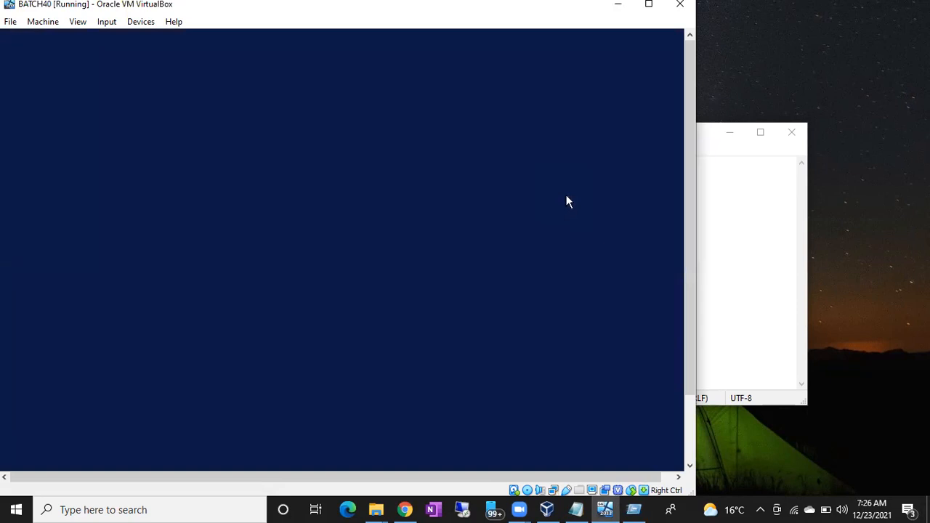
type("••••")
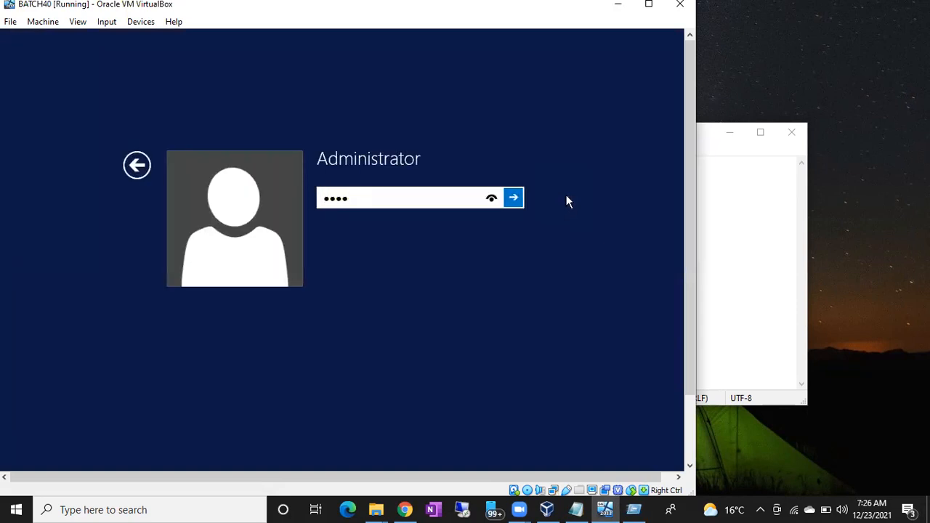
key("BackSpace")
key("BackSpace")
key("BackSpace")
key("BackSpace")
type("•••••")
left_click(137, 165)
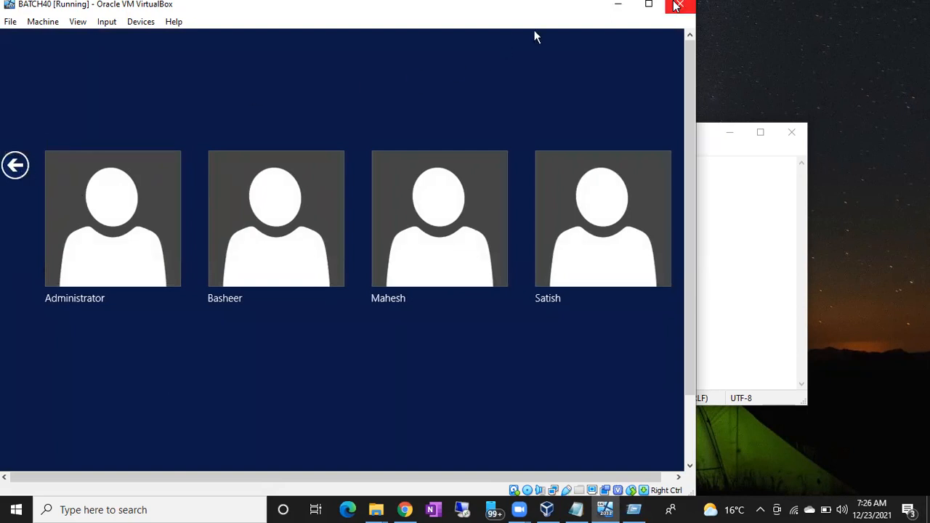
- Power off the BATCH40 machine and start BATCH41VM from the VirtualBox manager
left_click(675, 6)
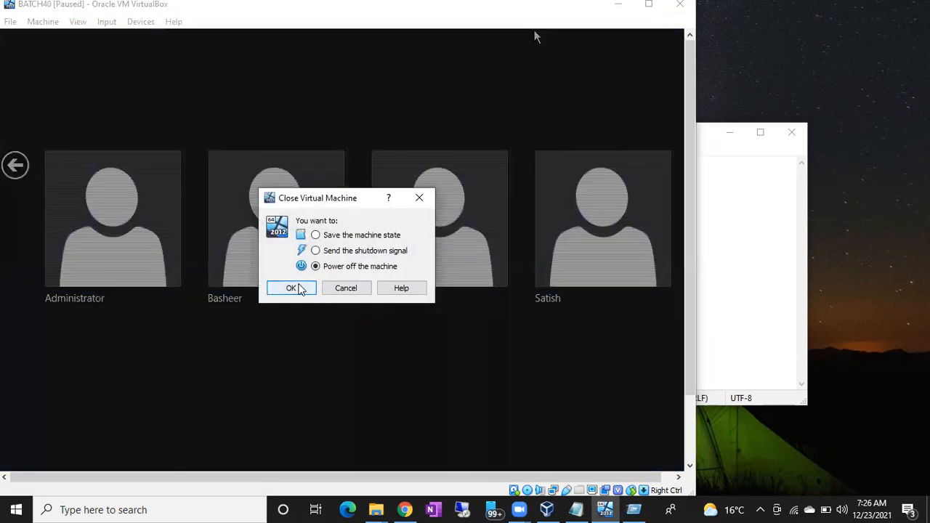
left_click(298, 285)
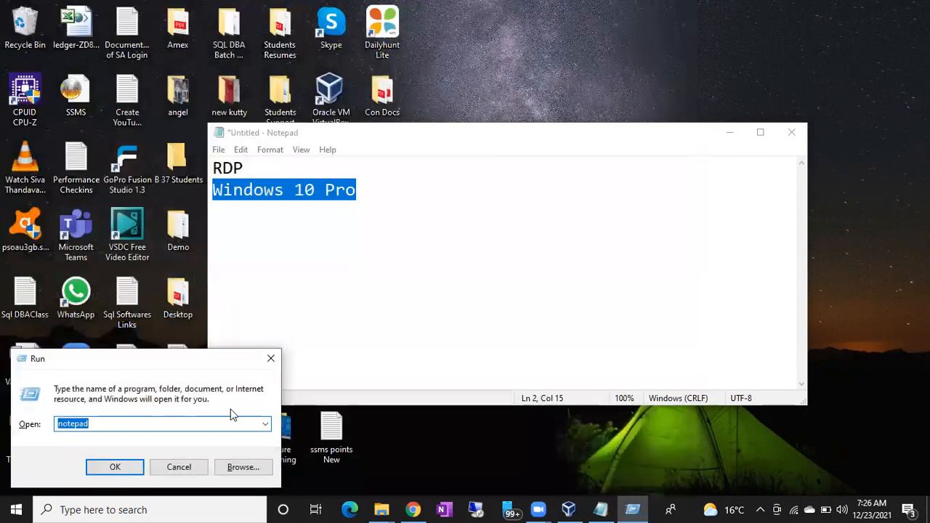
left_click(568, 509)
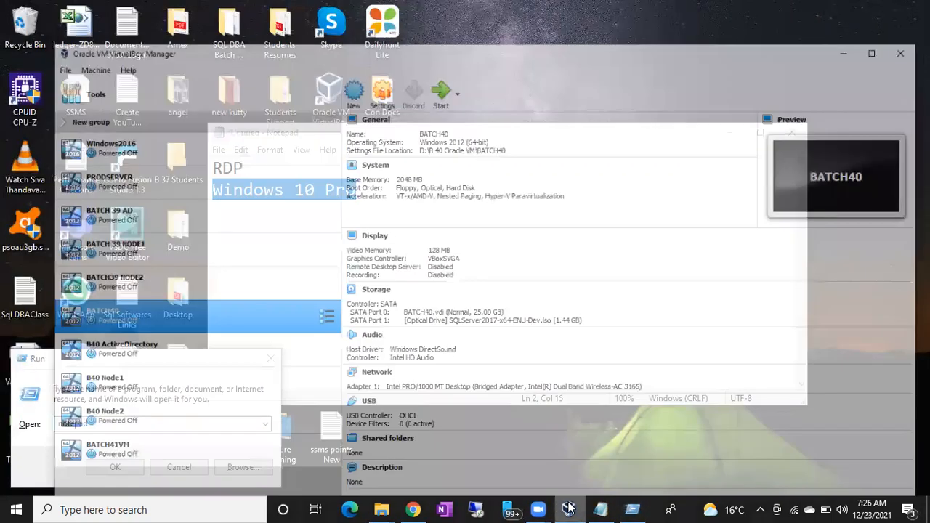
left_click(145, 439)
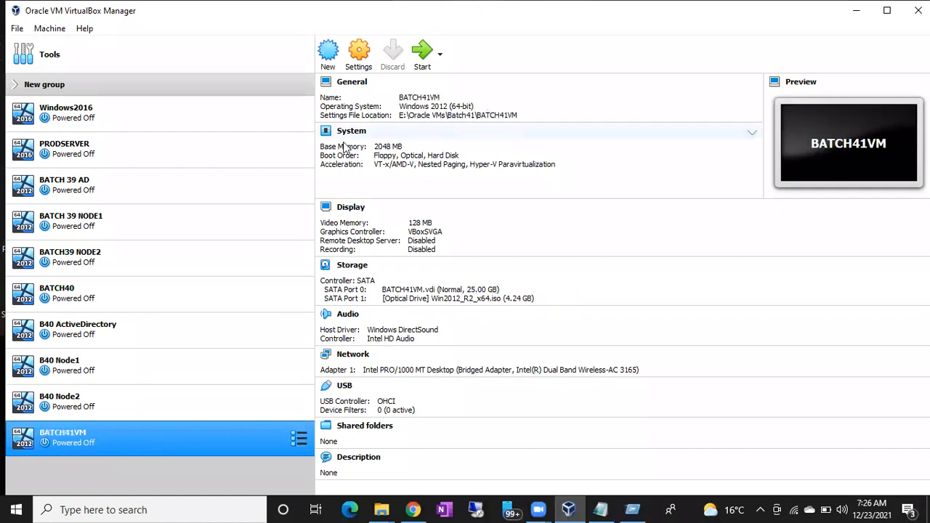
double_click(146, 439)
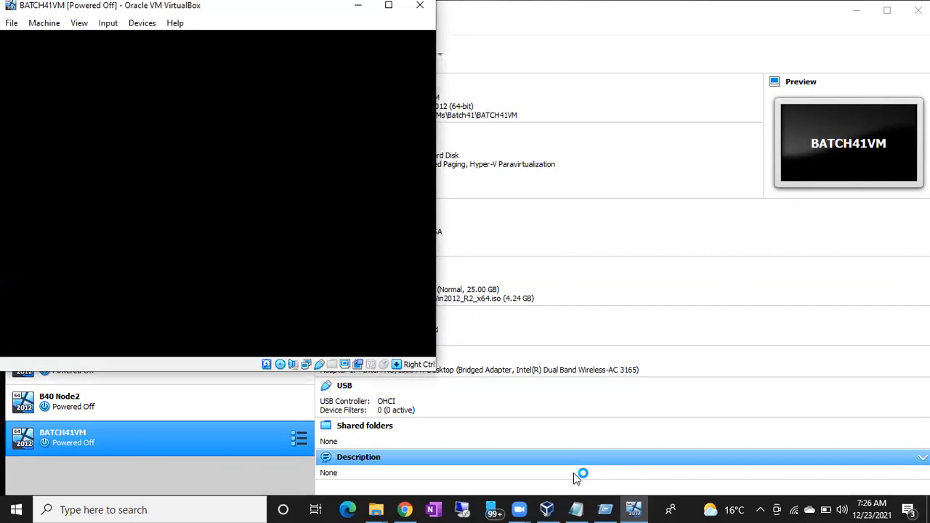
- Run msinfo32 on the host computer, examine the OS Name entry and minimize System Information
key("super+r")
type("msinfo32")
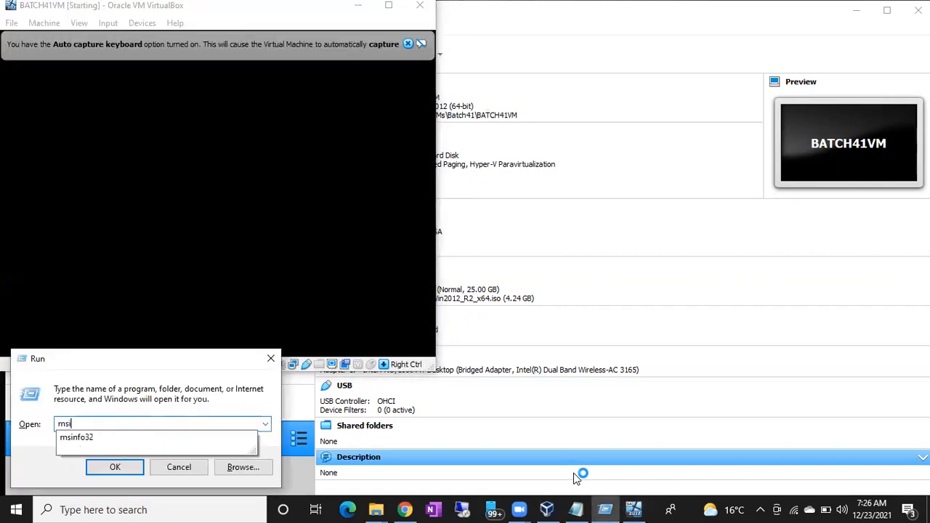
key("Return")
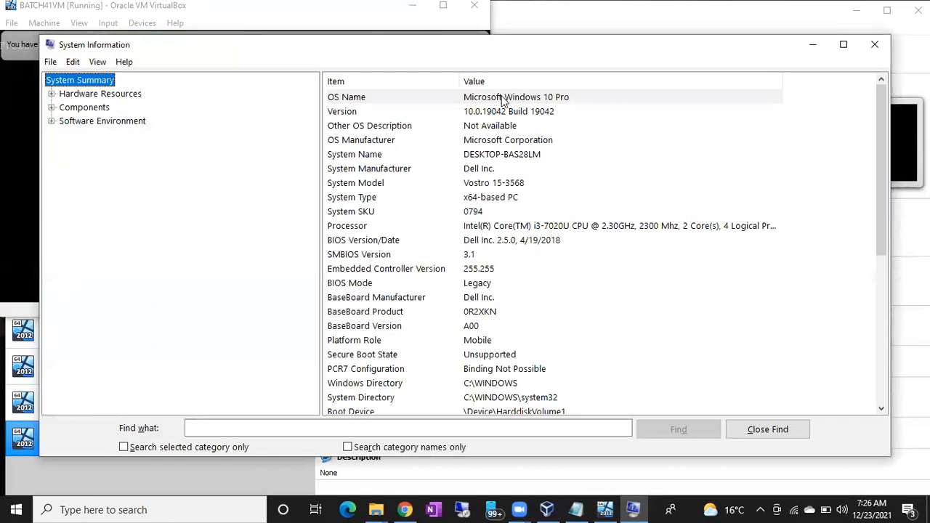
left_click(505, 100)
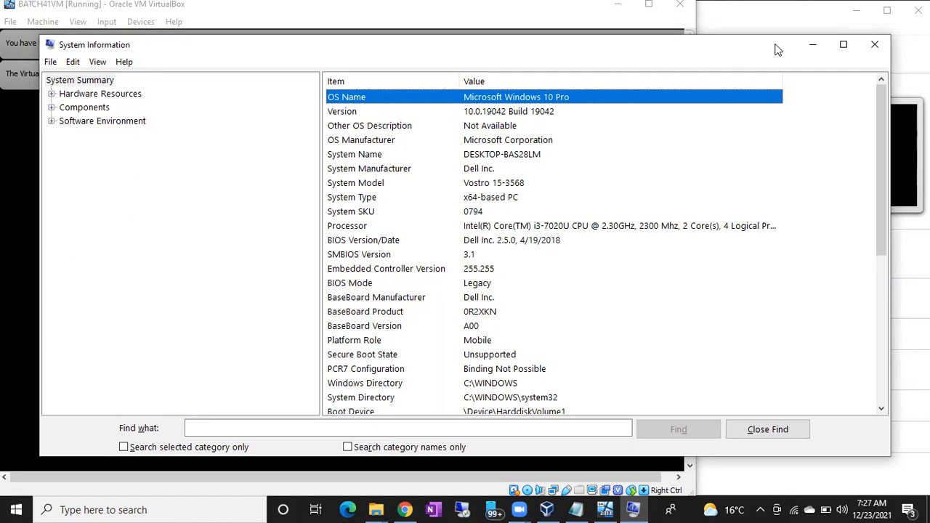
left_click(812, 45)
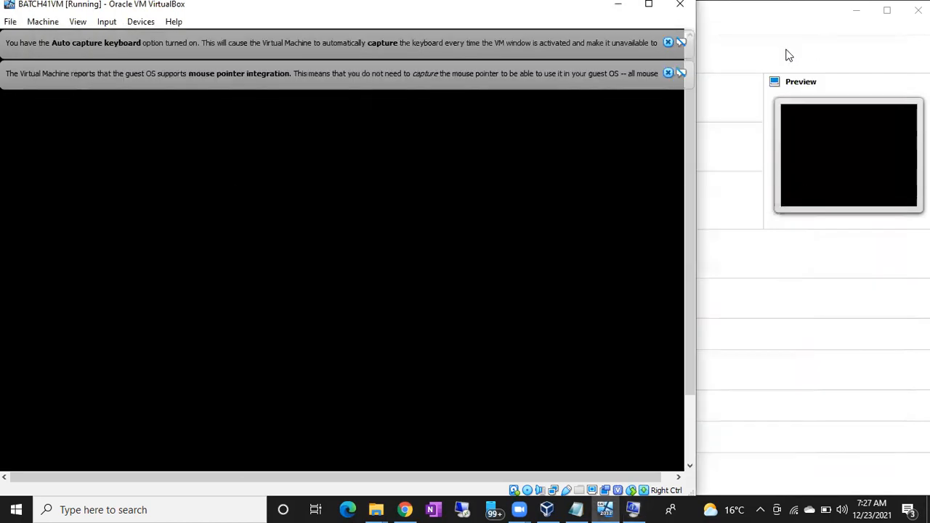
- Dismiss the pointer integration and keyboard capture notices in the BATCH41VM window
left_click(668, 73)
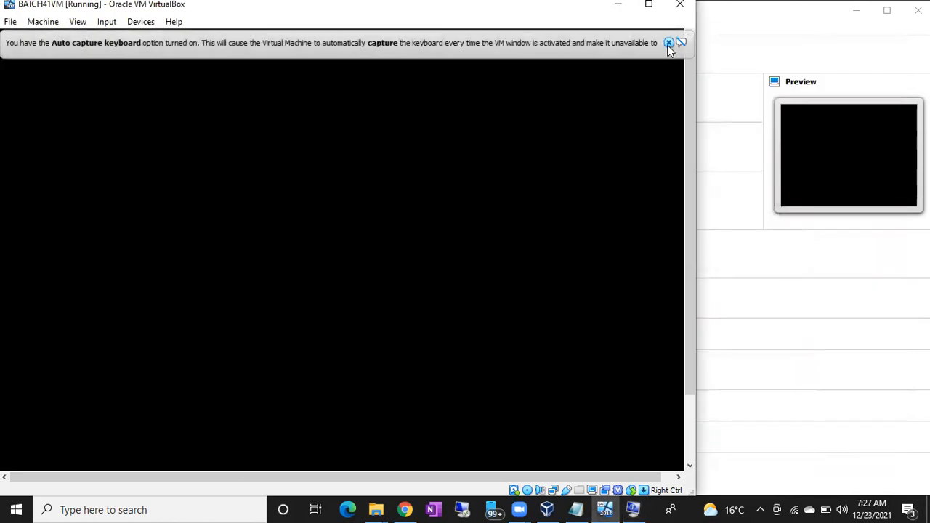
left_click(668, 42)
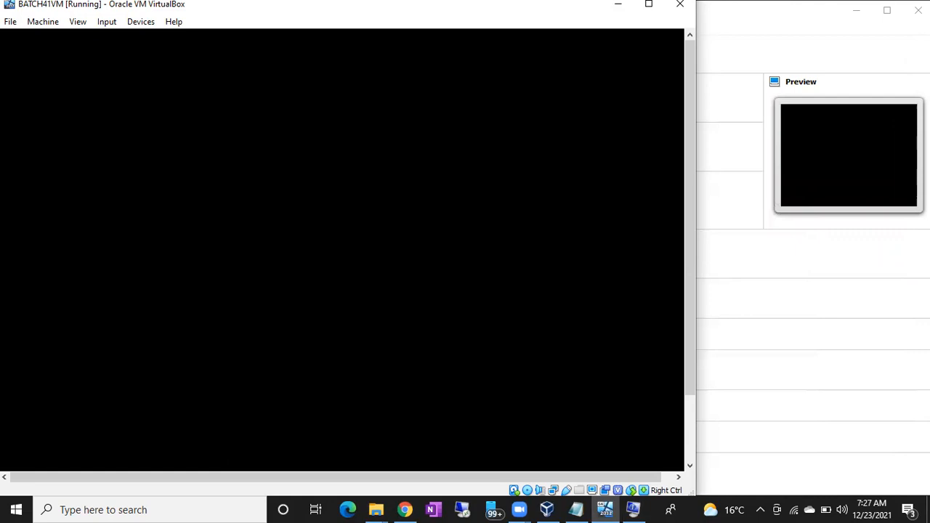
left_click(597, 31)
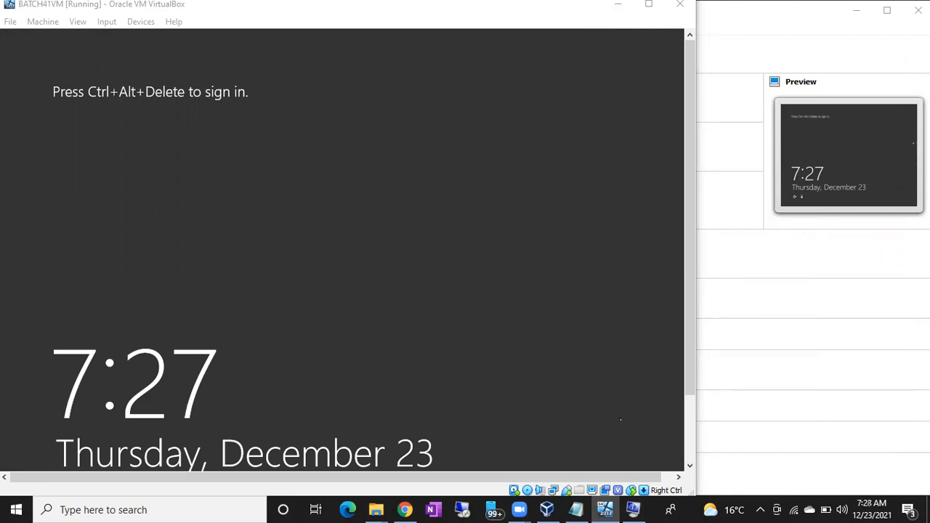
- Switch to the Notepad notes and replace all the text with Administrator
left_click(575, 509)
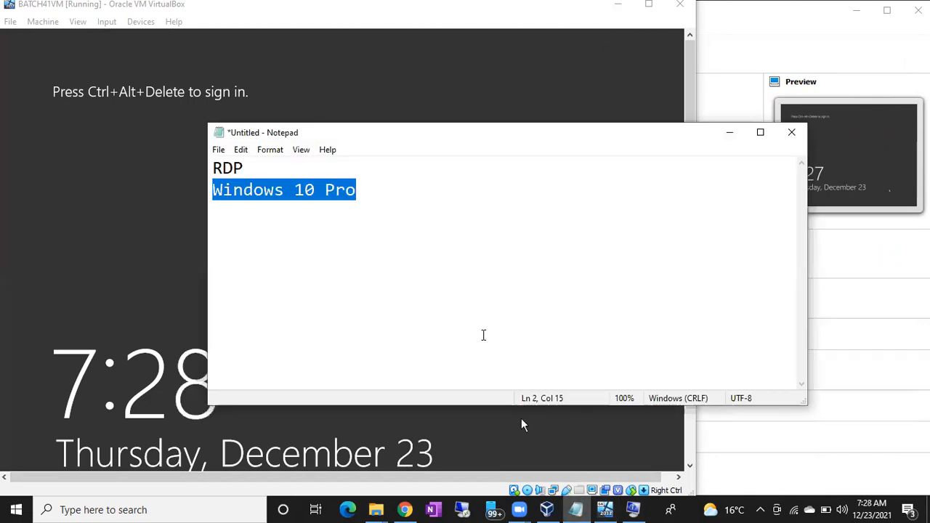
key("ctrl+a")
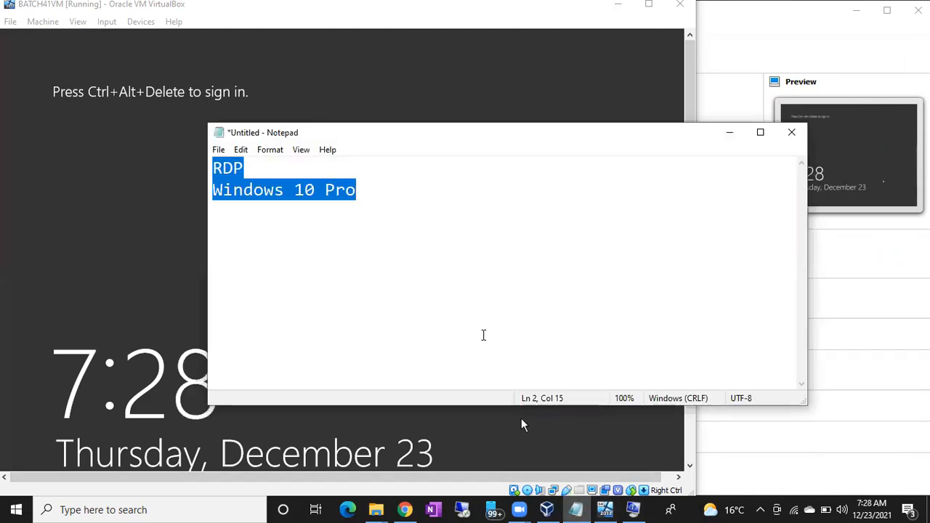
type("Administrator")
key("Return")
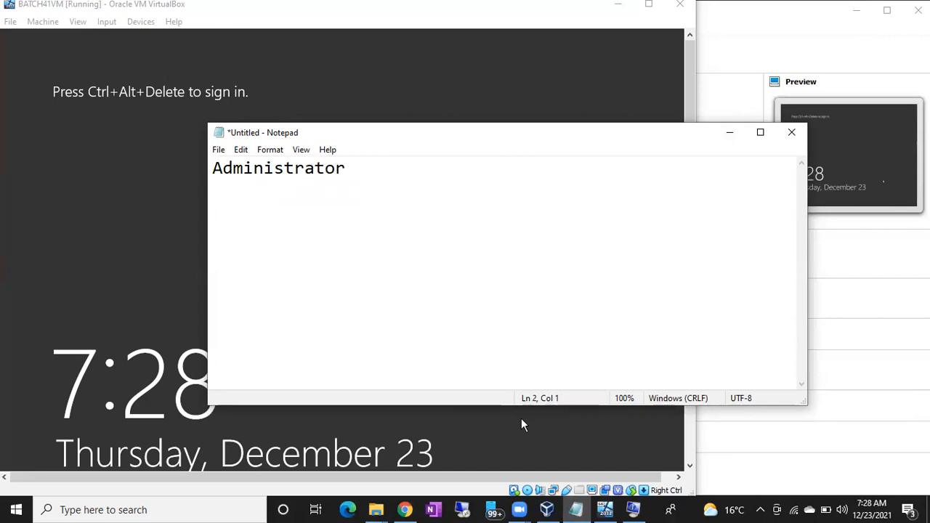
- Add the lines Password and Confirm Password to the notes, separated from Administrator by a blank line
key("Return")
type("Passwrod")
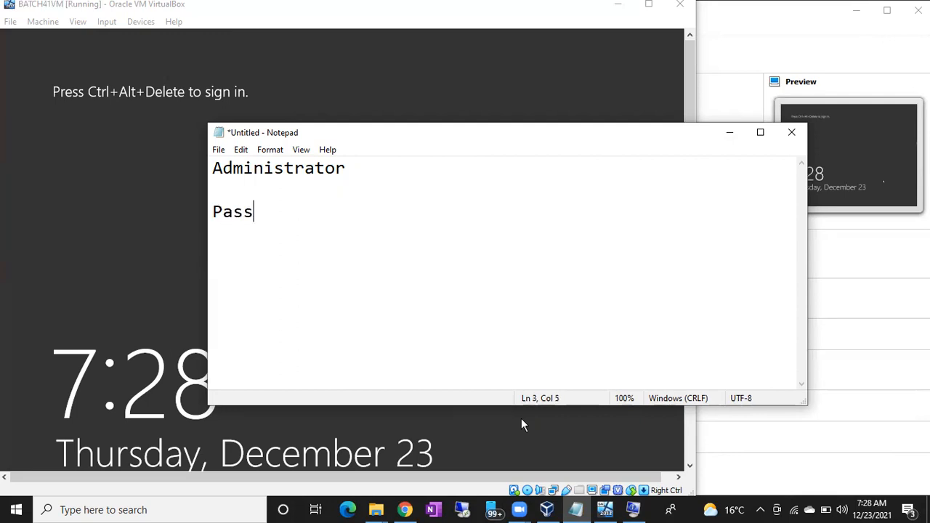
key("BackSpace")
key("BackSpace")
key("BackSpace")
type("ord")
key("Return")
type("Confirm Password")
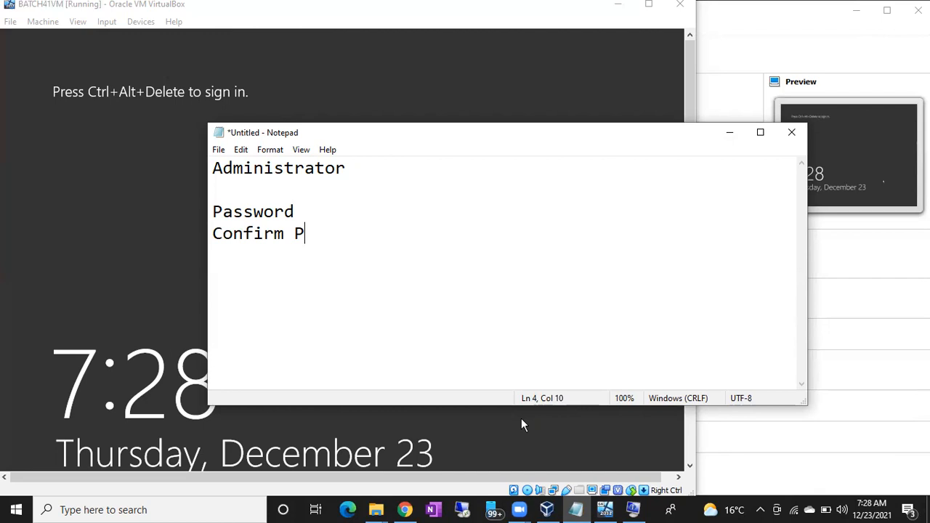
key("Return")
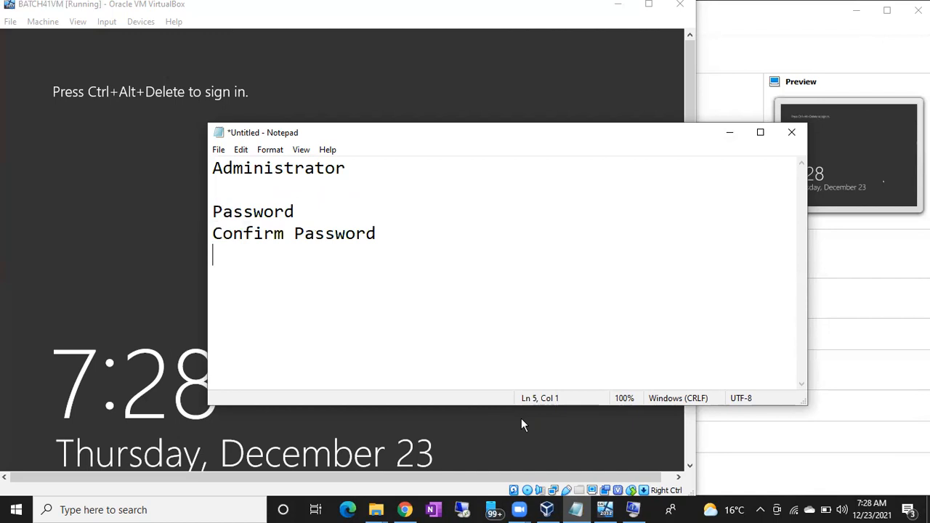
- Note the password length rule as Min. 12, leaving a blank line below Confirm Password
left_click(392, 203)
left_click(424, 231)
key("Return")
key("Return")
type("Min. 12")
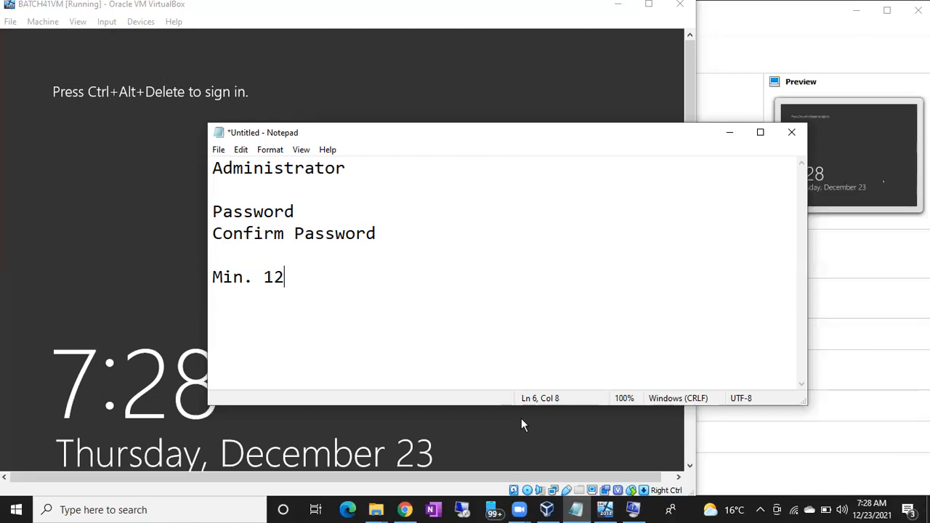
key("Return")
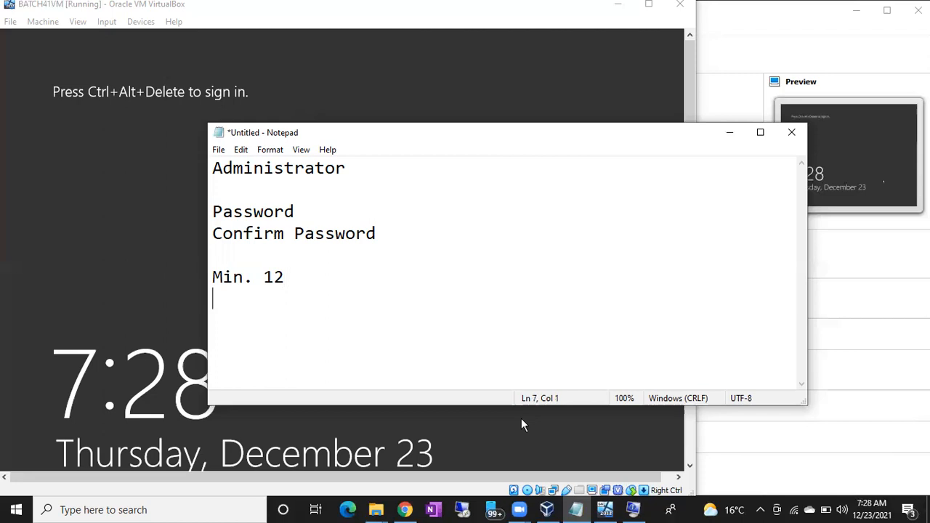
- Add the password complexity rule 1 Caps, 1 Small 1 no. on the line below Min. 12
type("1 Cpas")
key("BackSpace")
key("BackSpace")
key("BackSpace")
type("aps, 1 Small ")
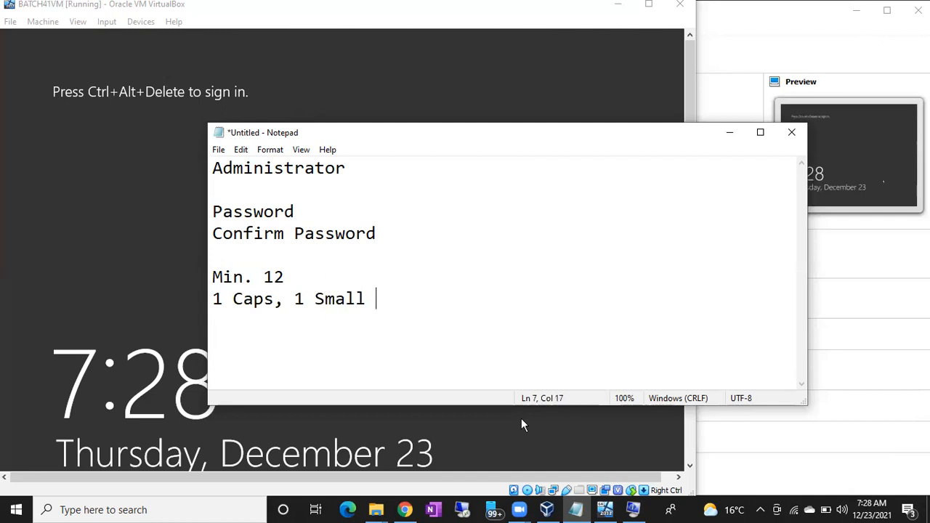
type("1 no.")
key("Return")
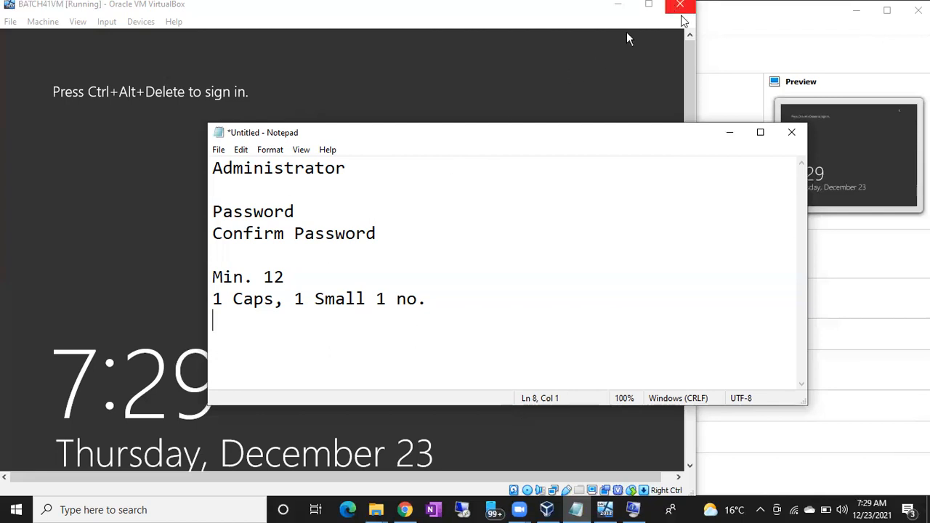
- Minimize the notes and sign in to BATCH41VM as Administrator with the account password
left_click(730, 132)
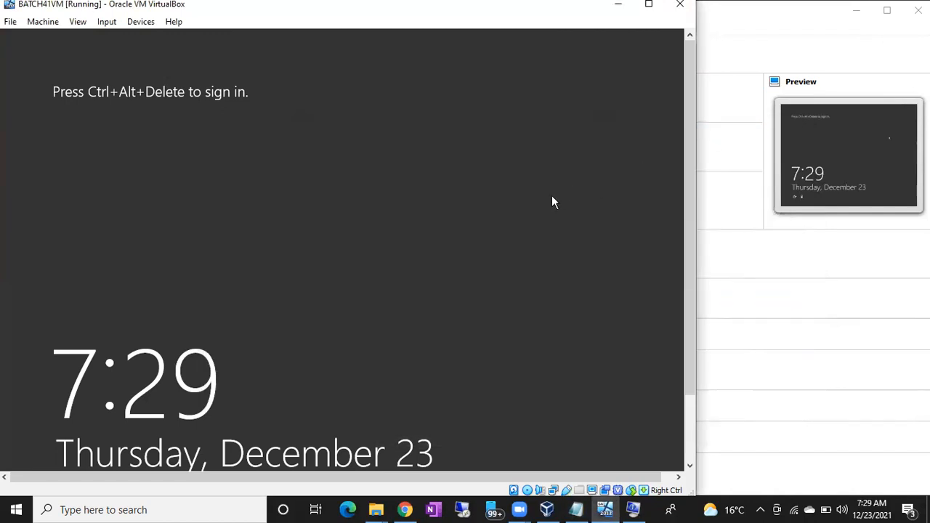
key("ctrl+alt+Delete")
type("********")
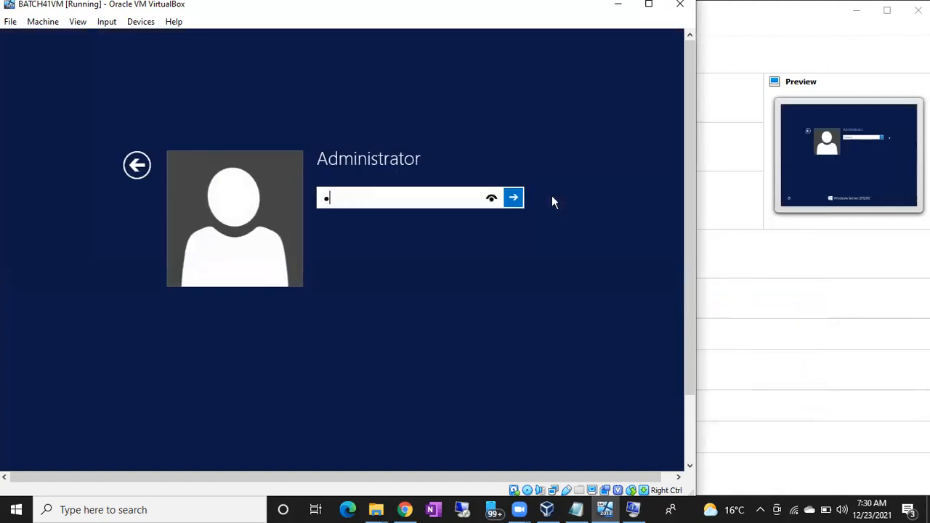
type("*****")
key("Return")
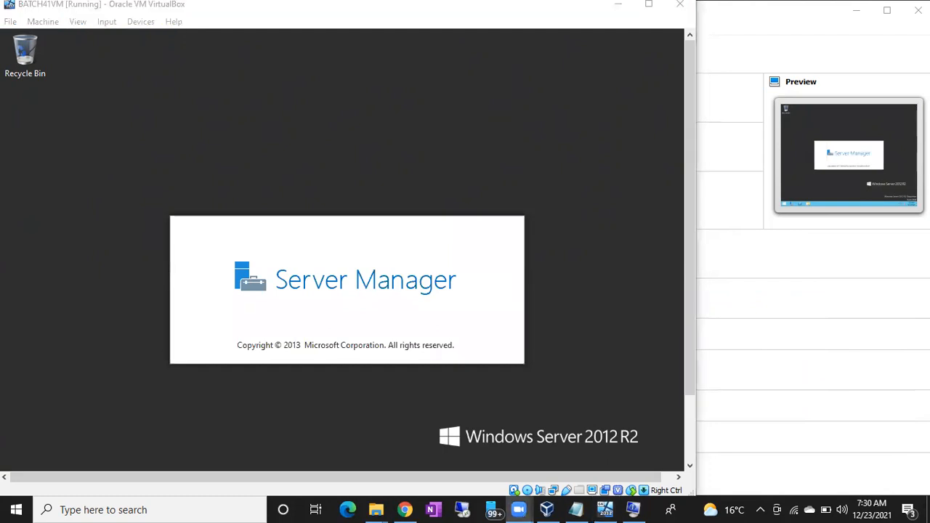
- Show the host desktop and copy the ssms points New text file
left_click(927, 511)
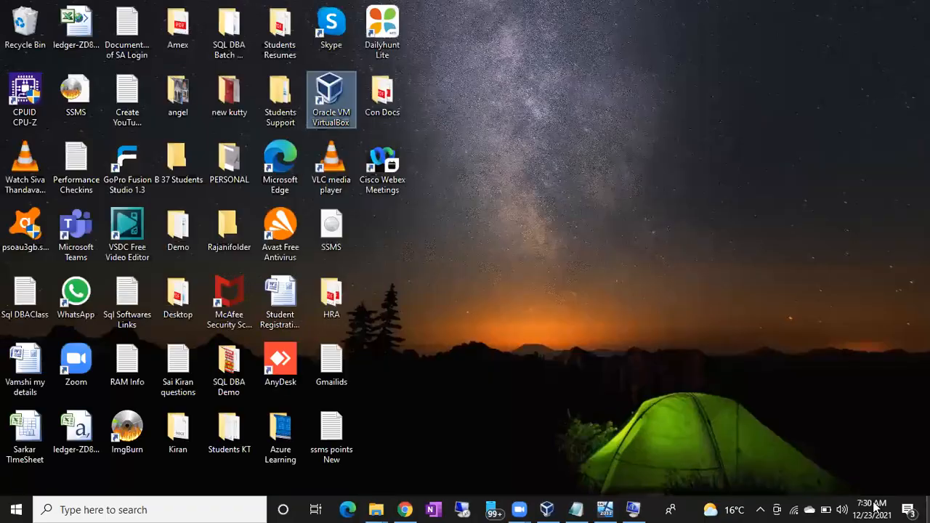
left_click(334, 435)
right_click(335, 435)
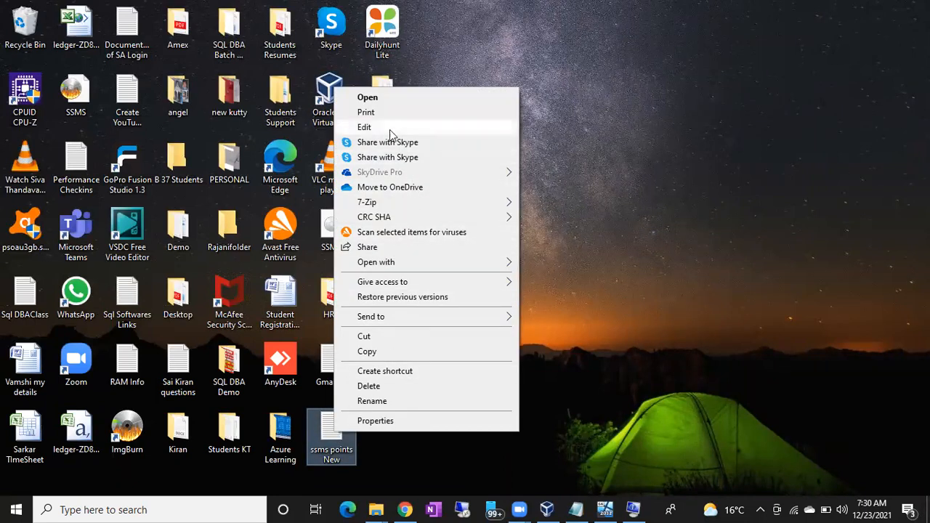
left_click(369, 352)
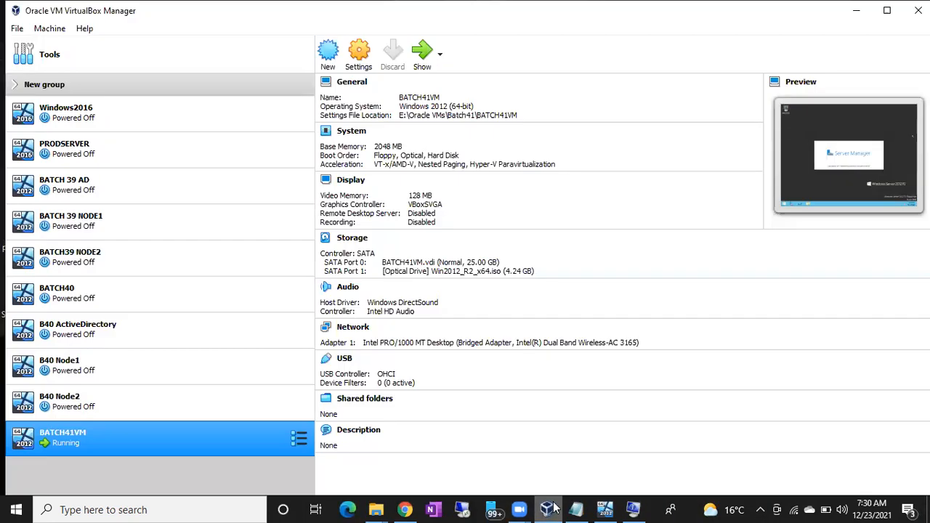
- Return to BATCH41VM, minimize Server Manager and try to paste the copied file onto the guest desktop
left_click(605, 509)
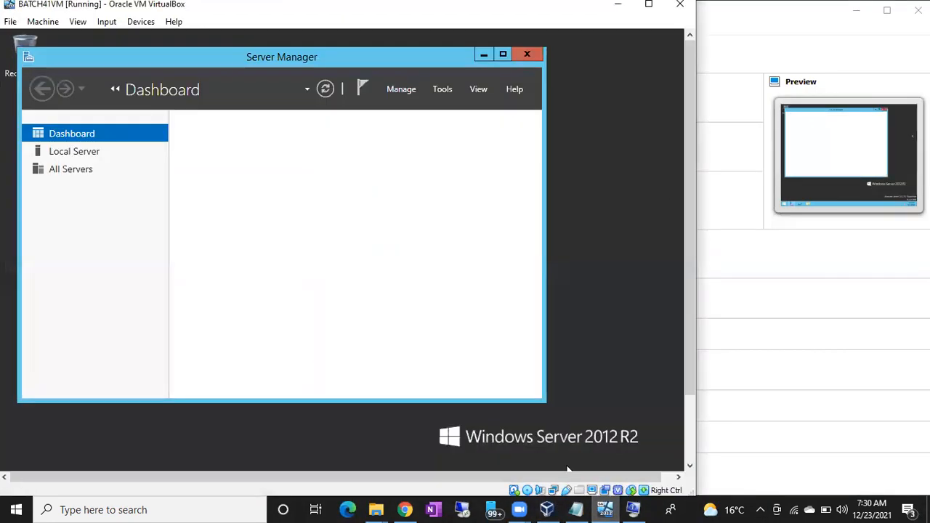
left_click(484, 55)
right_click(376, 138)
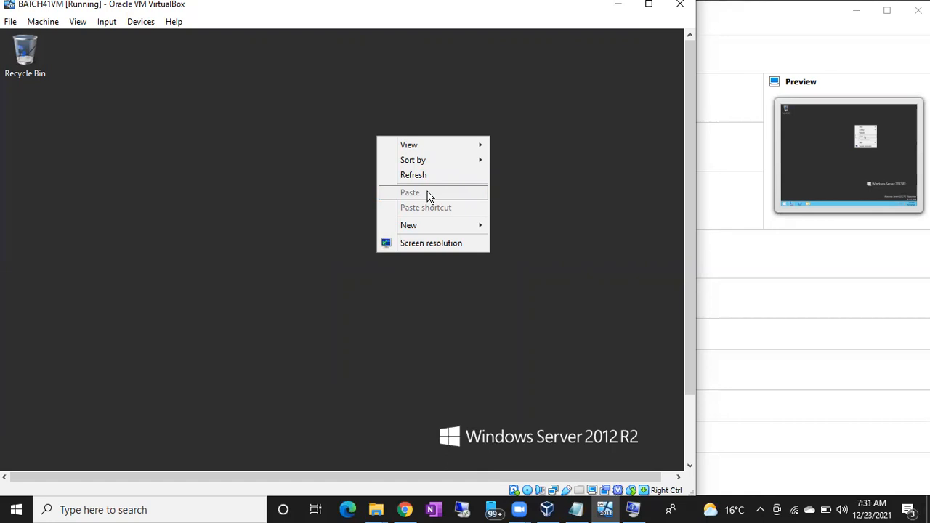
left_click(293, 228)
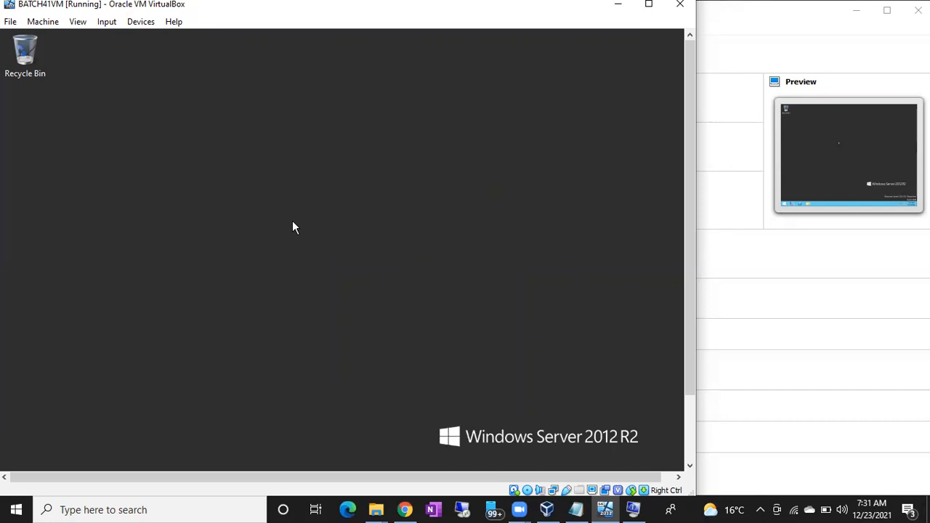
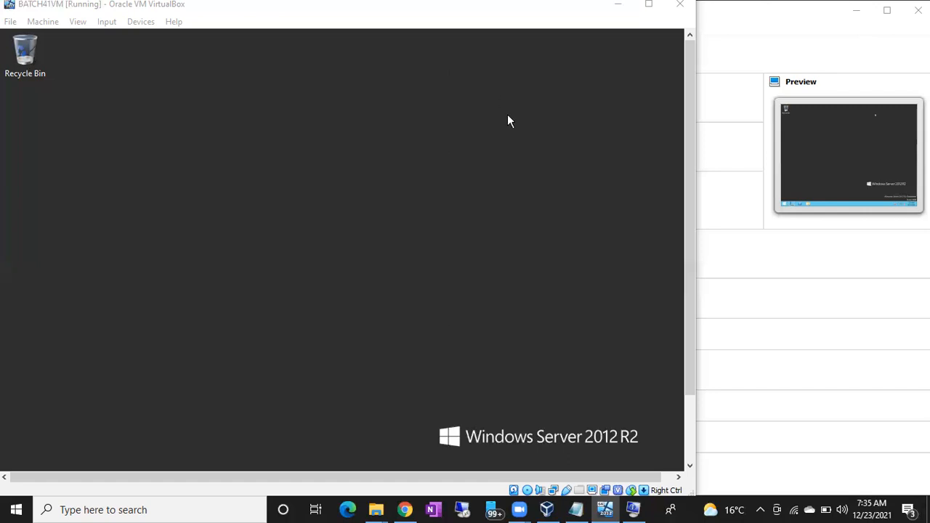
- Reopen Server Manager on the guest, maximize it, look over its dashboard and minimize it again
scroll(687, 238, "down", 3)
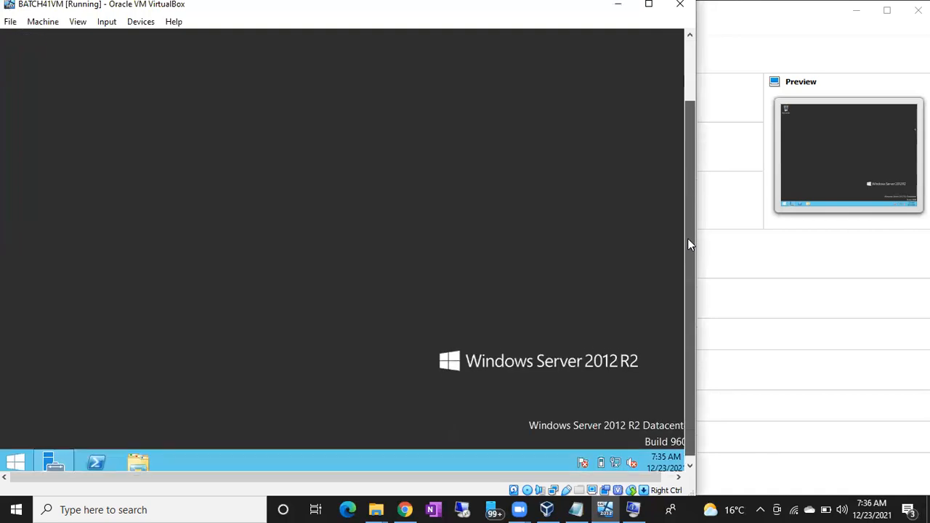
left_click(59, 464)
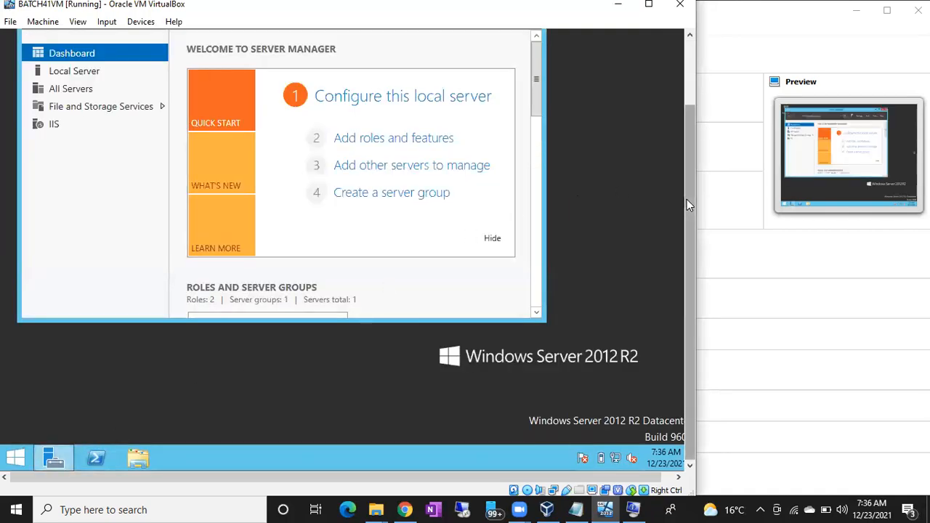
scroll(687, 199, "up", 3)
left_click(503, 56)
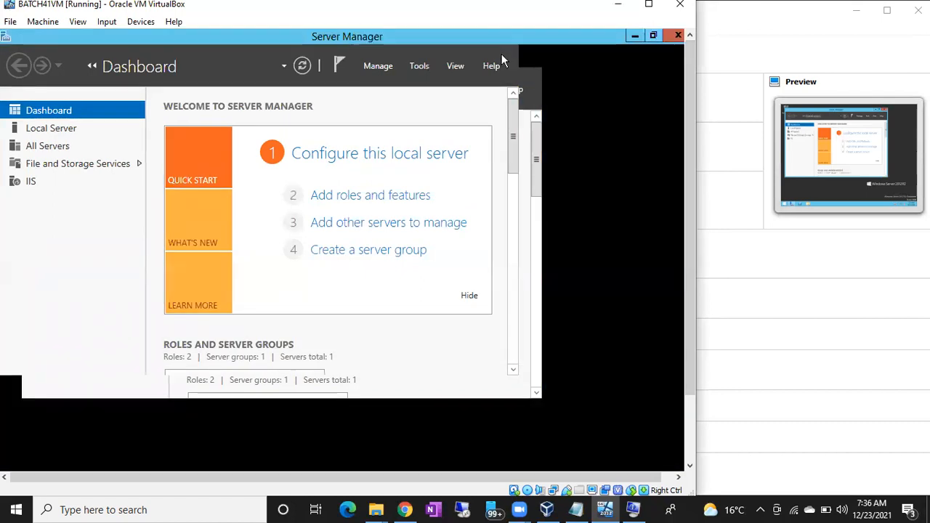
left_click_drag(683, 256, 689, 335)
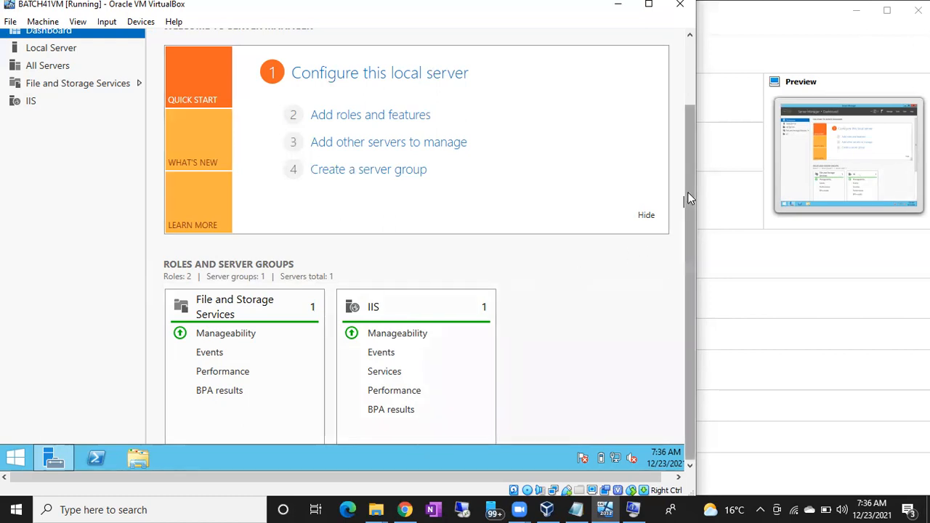
left_click_drag(688, 192, 676, 73)
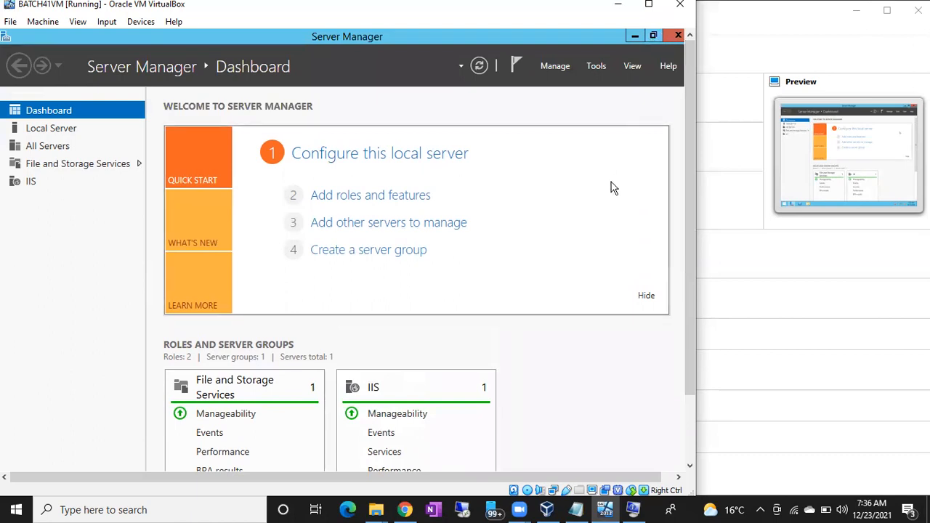
left_click(634, 36)
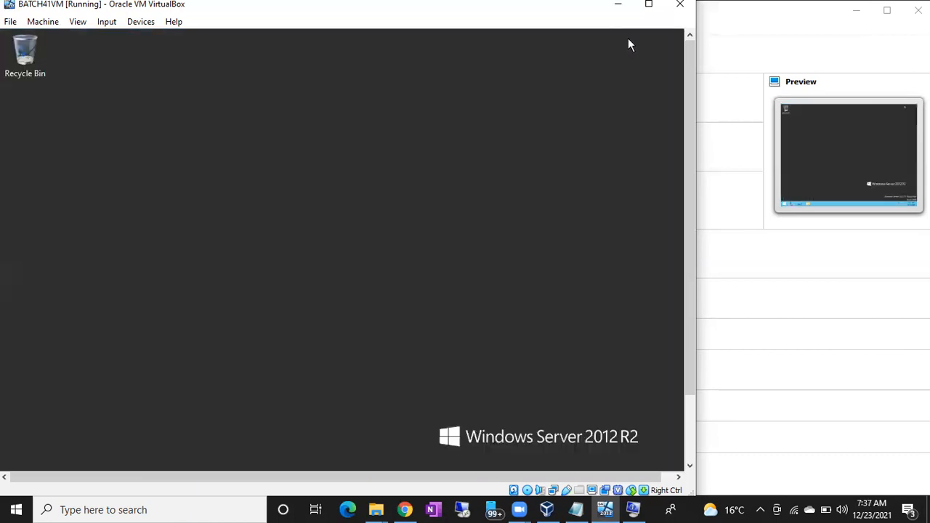
- Open a Command Prompt on the guest through Run with cmd and execute the hostname command
key("super+r")
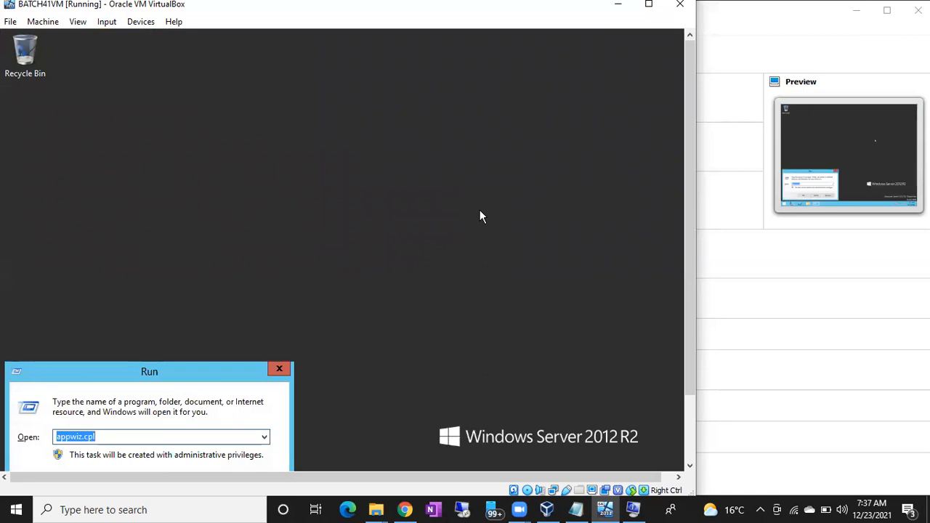
type("cmd")
key("Return")
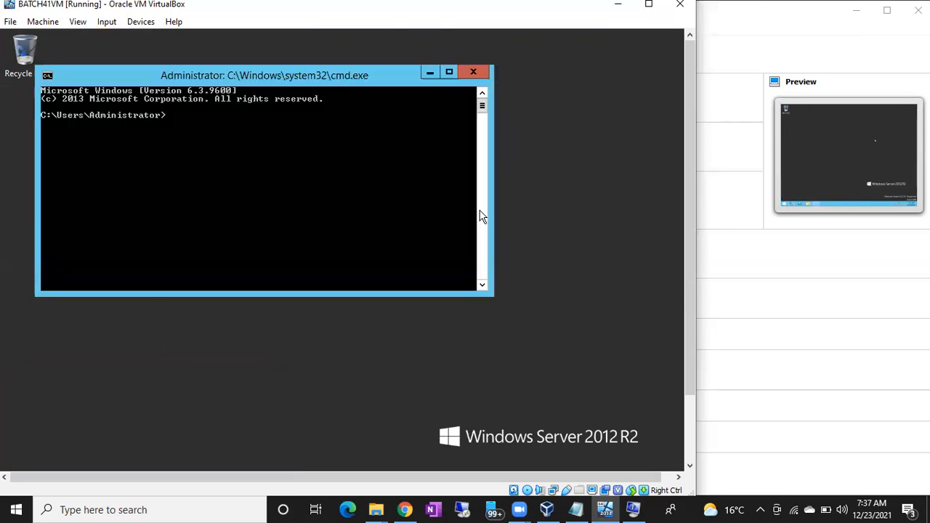
type("hostname")
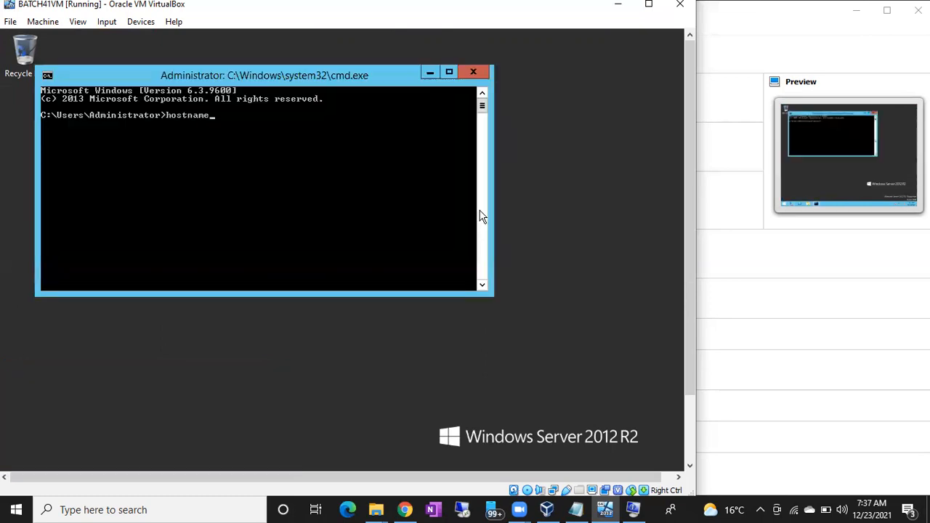
key("Return")
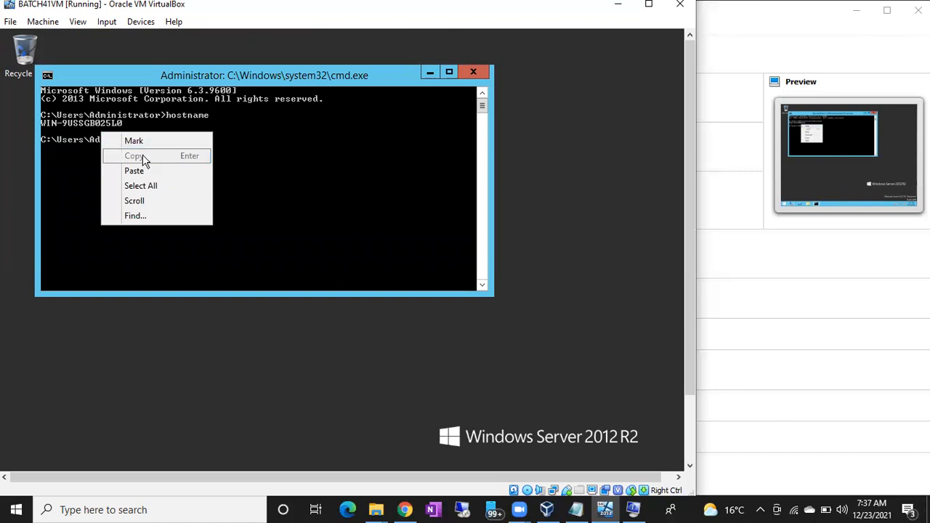
- Mark the computer name in the hostname command's output and copy it
left_click(77, 135)
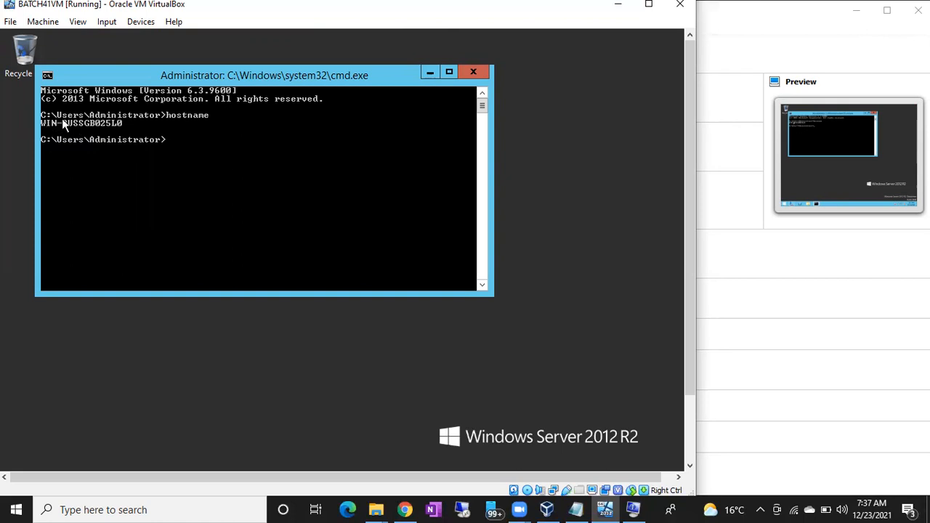
right_click(62, 118)
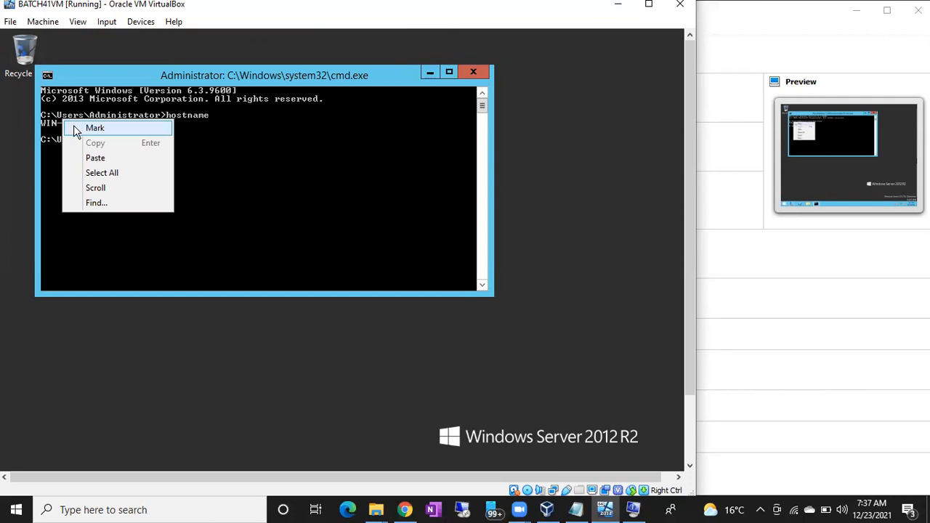
left_click(76, 130)
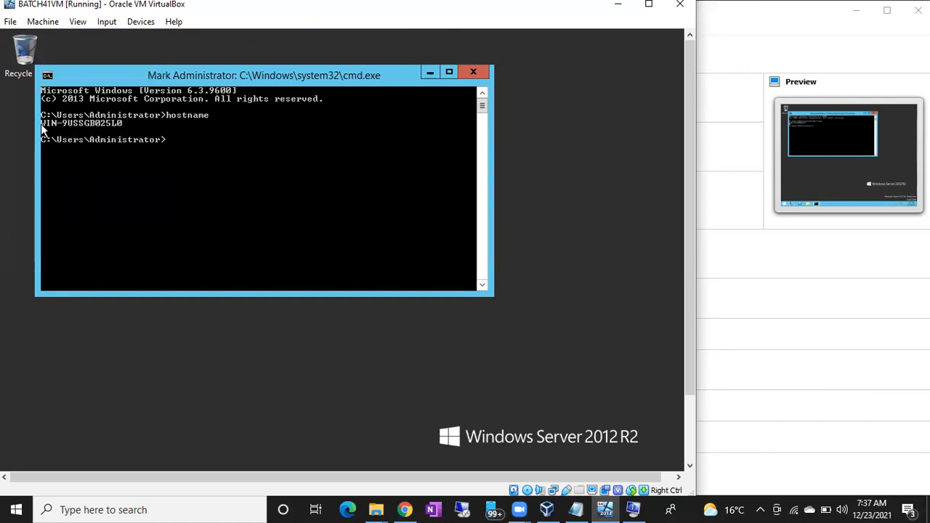
left_click_drag(42, 125, 122, 123)
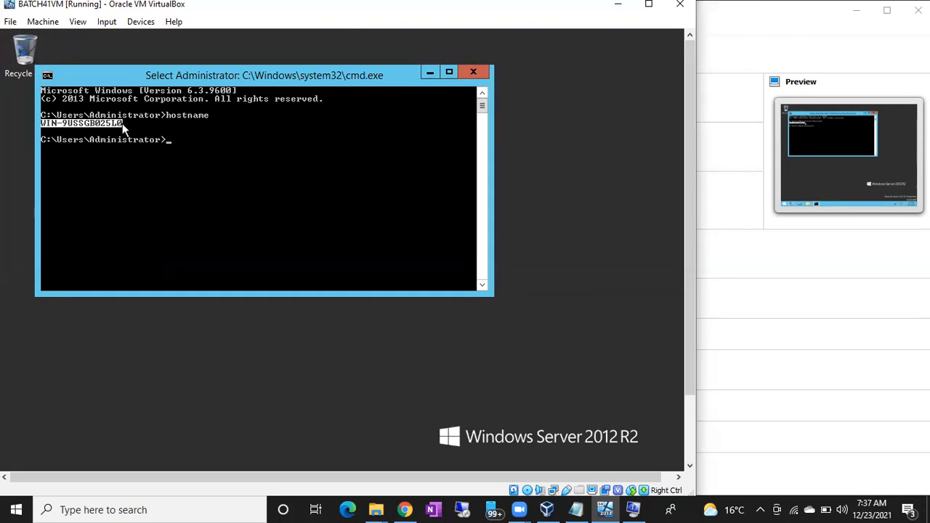
key("Return")
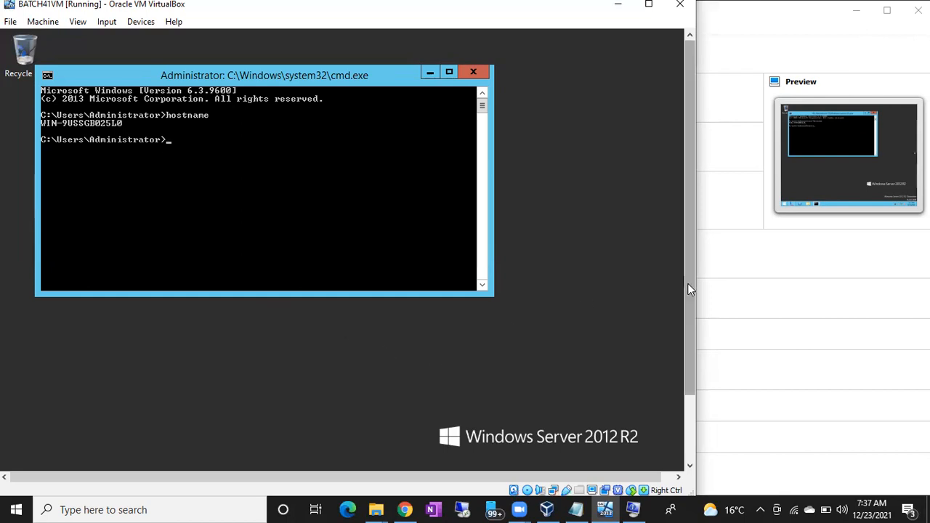
- Open the guest's Run dialog and paste the copied computer name into it
left_click_drag(690, 284, 690, 356)
left_click(234, 405)
key("super+r")
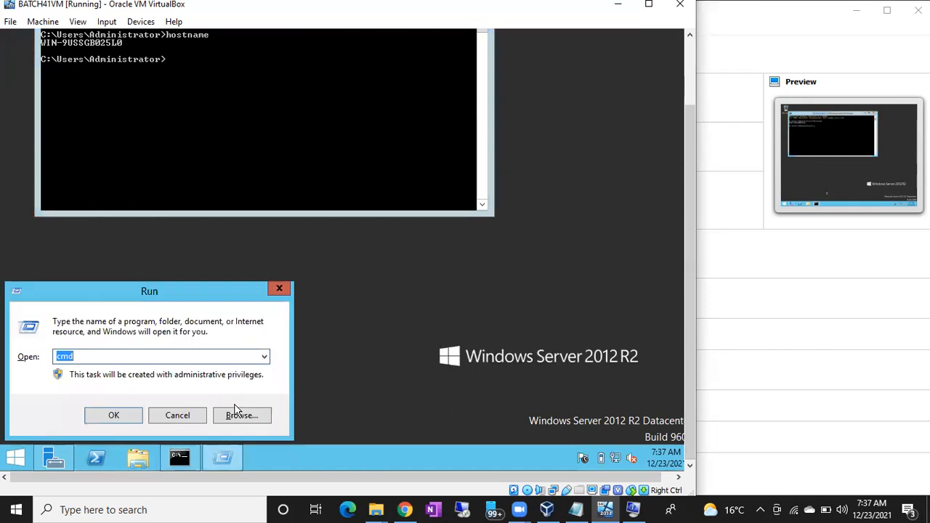
type("WIN-9USSGB025L0")
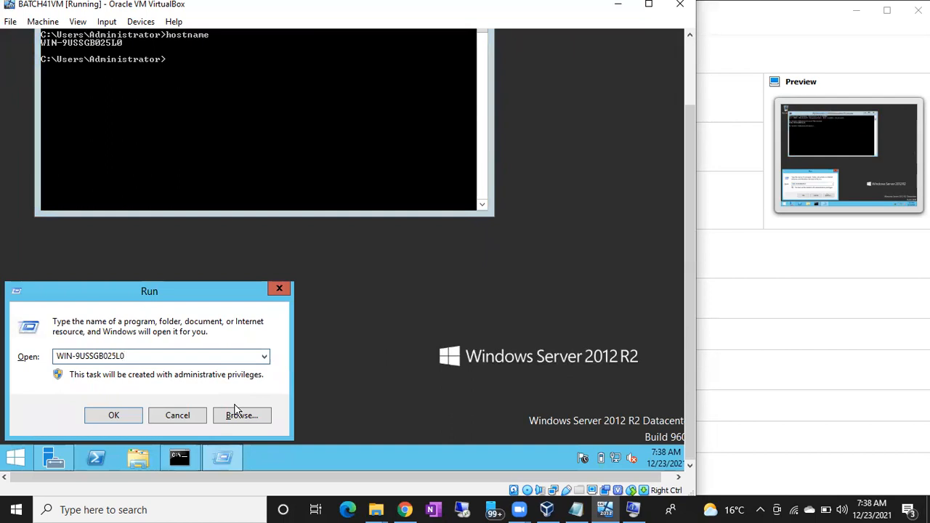
- Return to the guest's Command Prompt and highlight the computer name in the output again
left_click(132, 145)
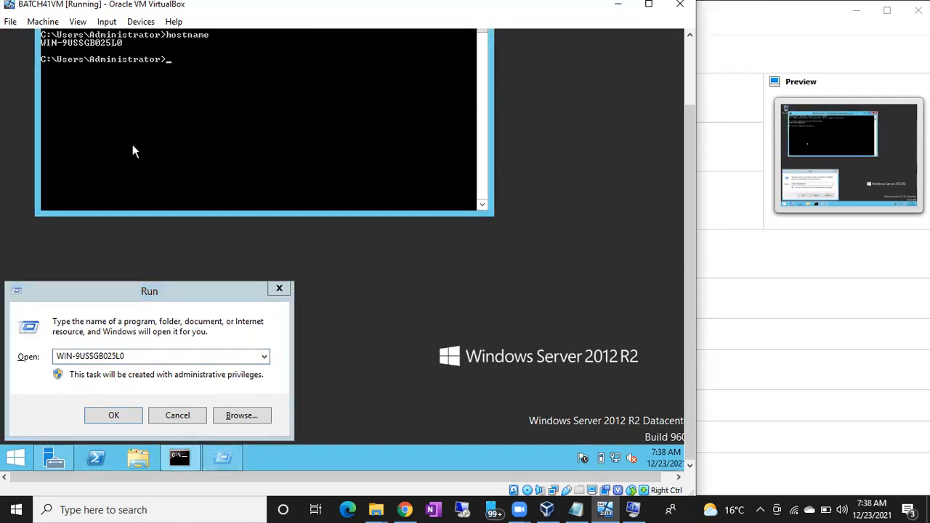
right_click(44, 45)
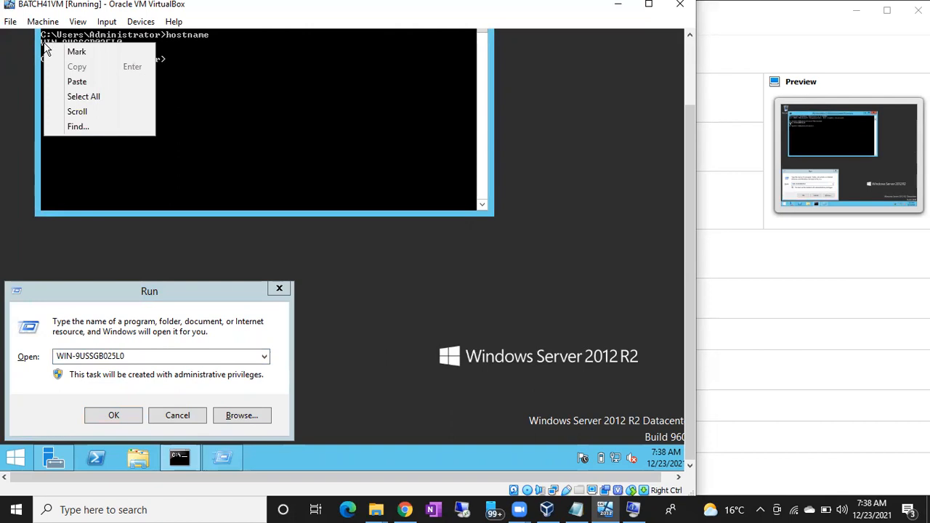
left_click(49, 48)
left_click_drag(43, 43, 122, 42)
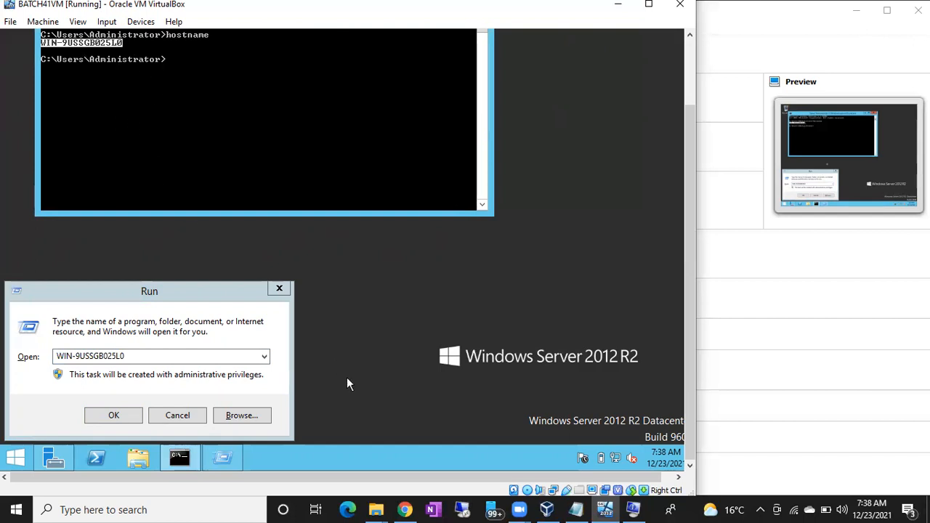
- Switch to Remote Desktop Connection on the host, enter WIN-9USSGB025L0 as the computer and start the connection
left_click(463, 509)
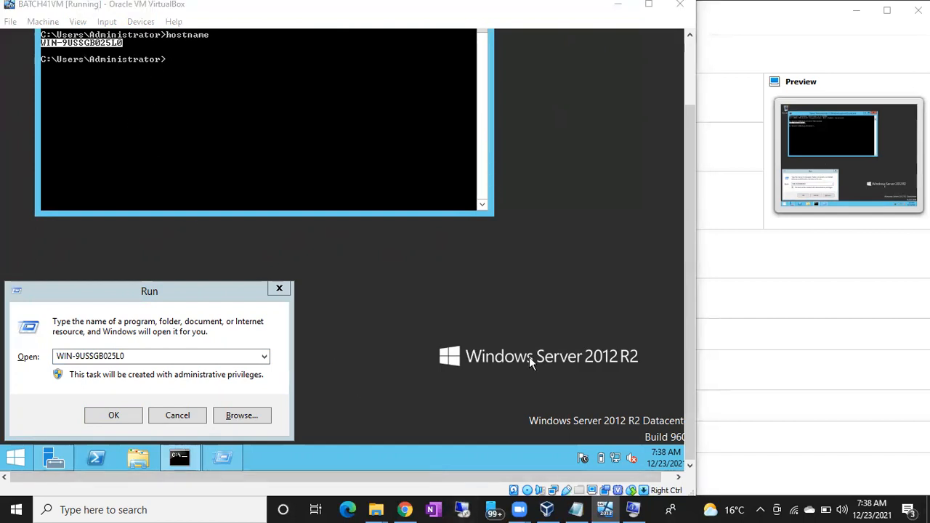
left_click_drag(479, 102, 602, 165)
type("WIN")
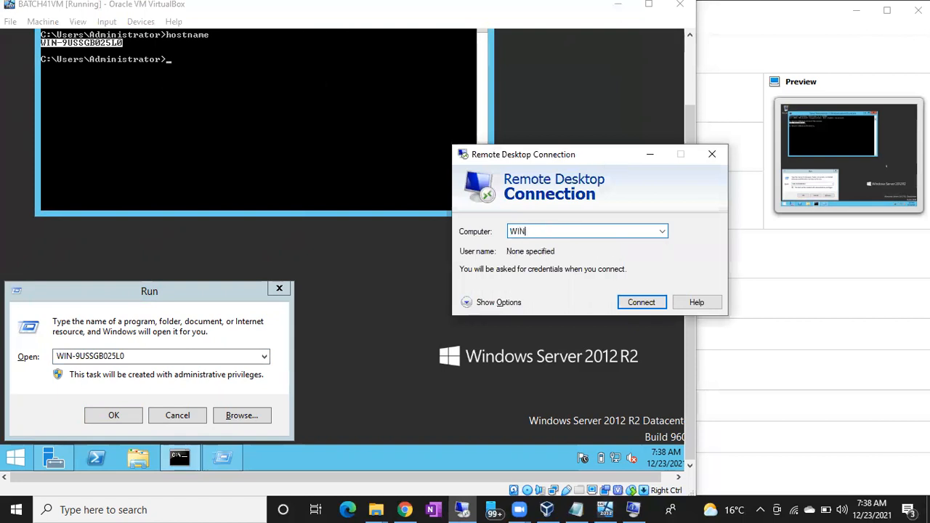
type("-9U")
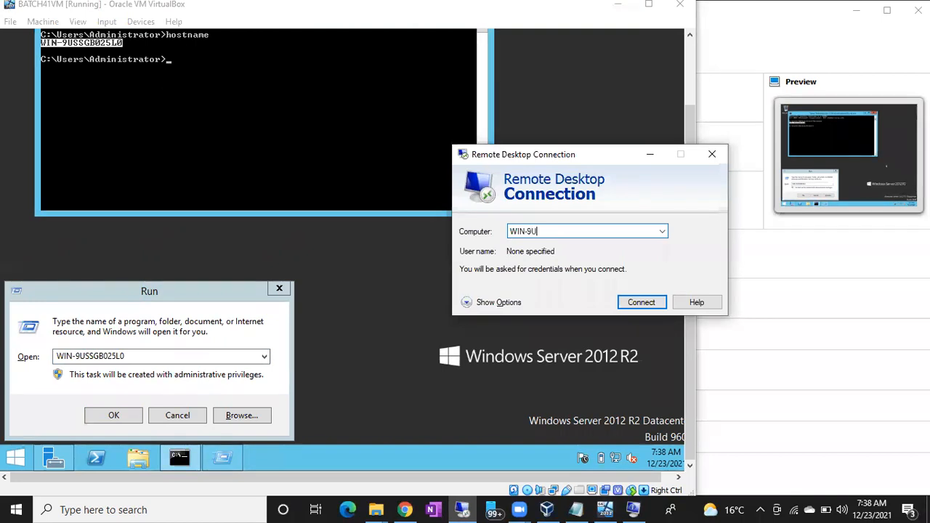
type("SSGB0")
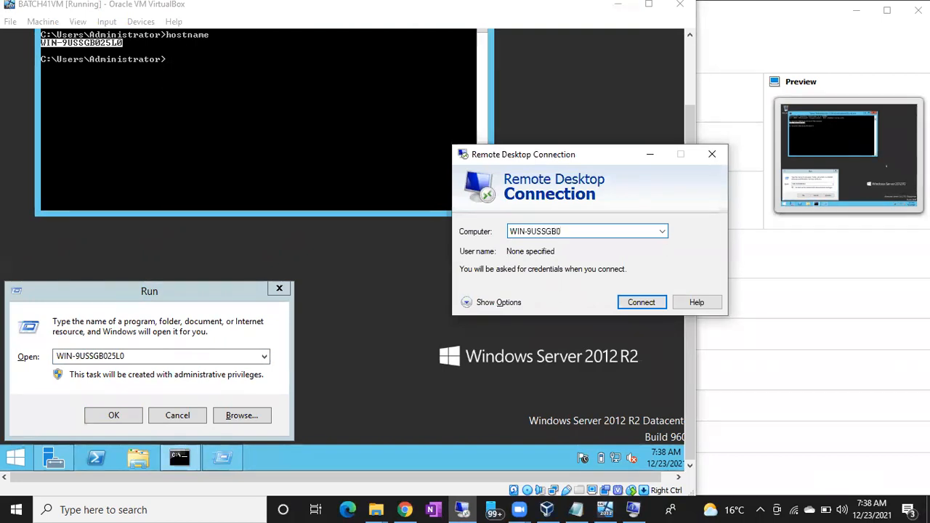
type("25L0")
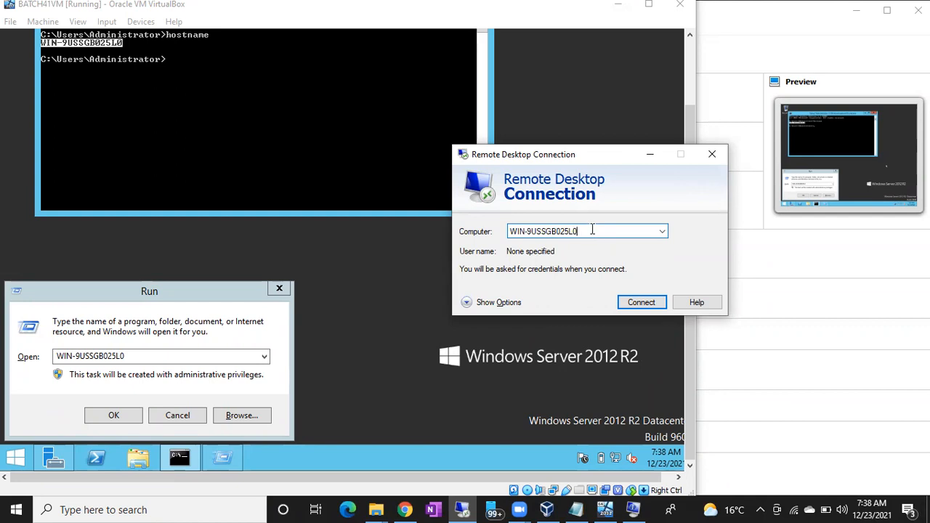
left_click_drag(589, 231, 501, 235)
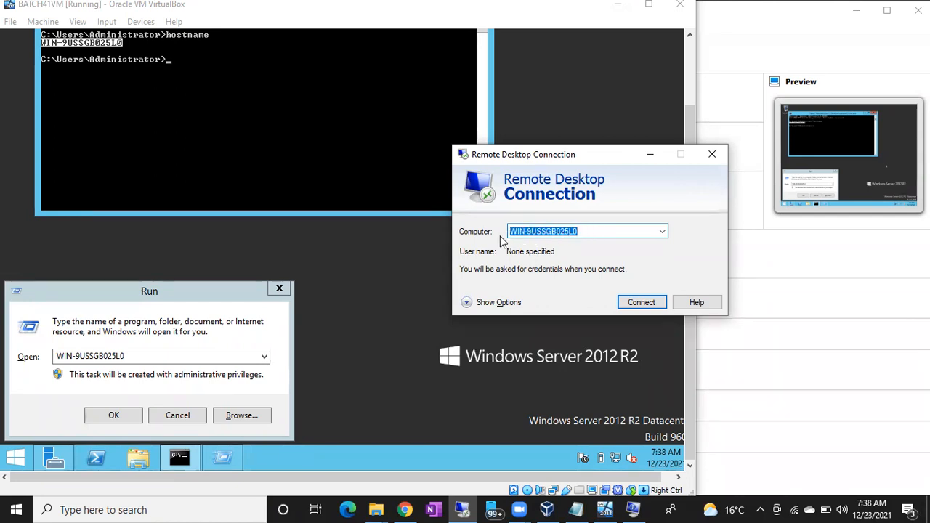
left_click(627, 306)
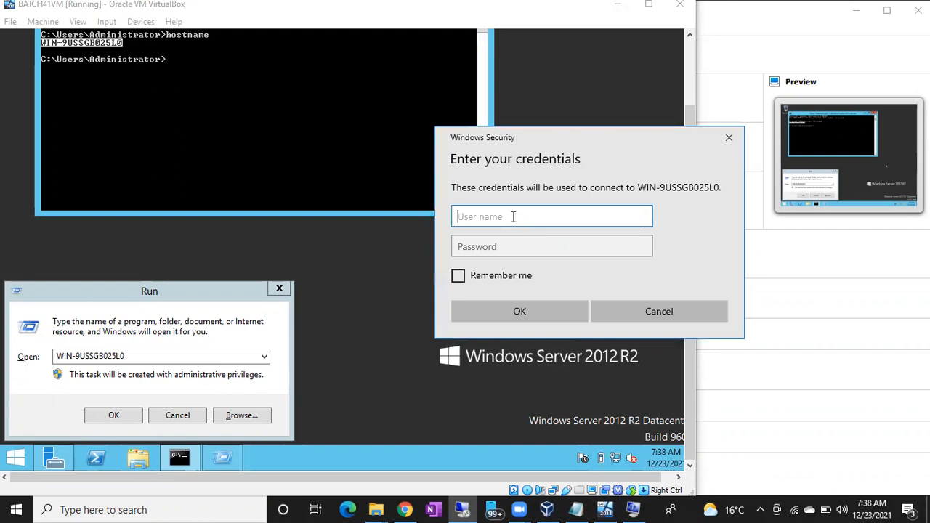
- Sign in as administrator with the account password and connect despite the certificate errors
type("admin")
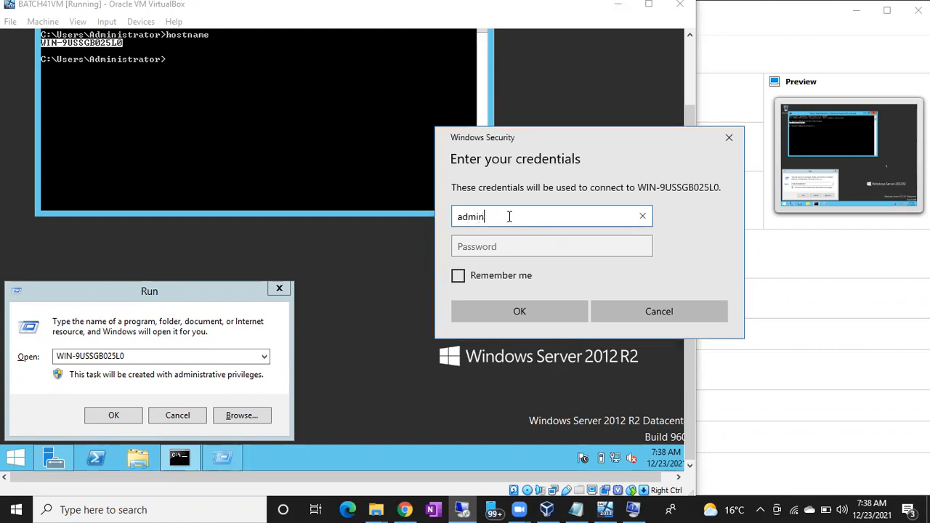
type("istrator")
key("Tab")
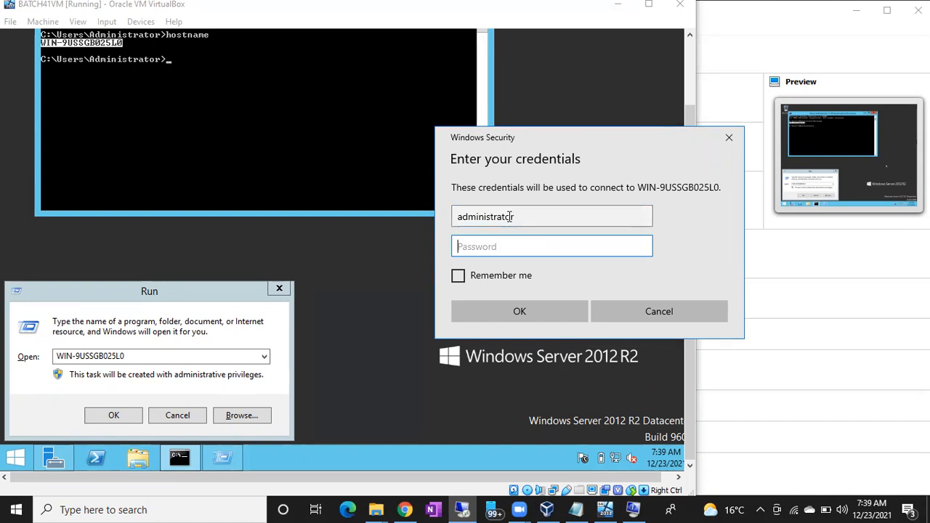
type("•••••••••••")
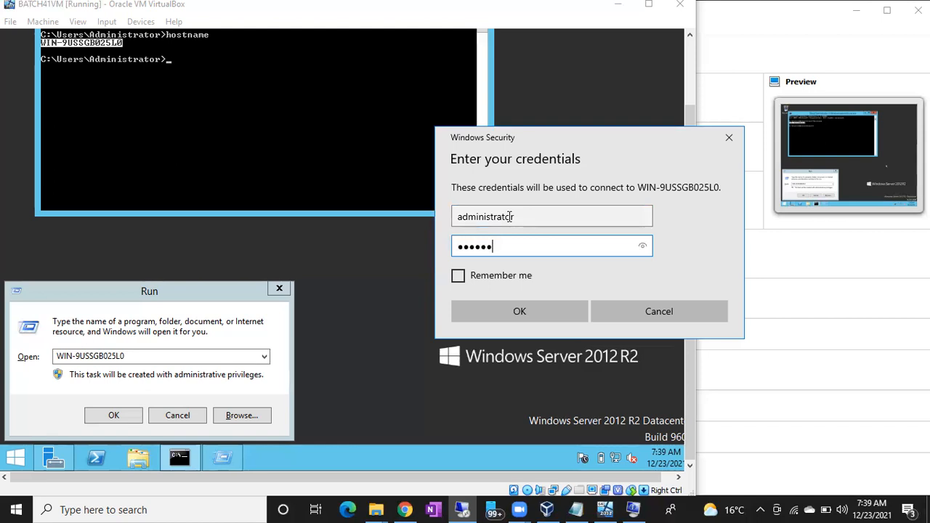
key("Return")
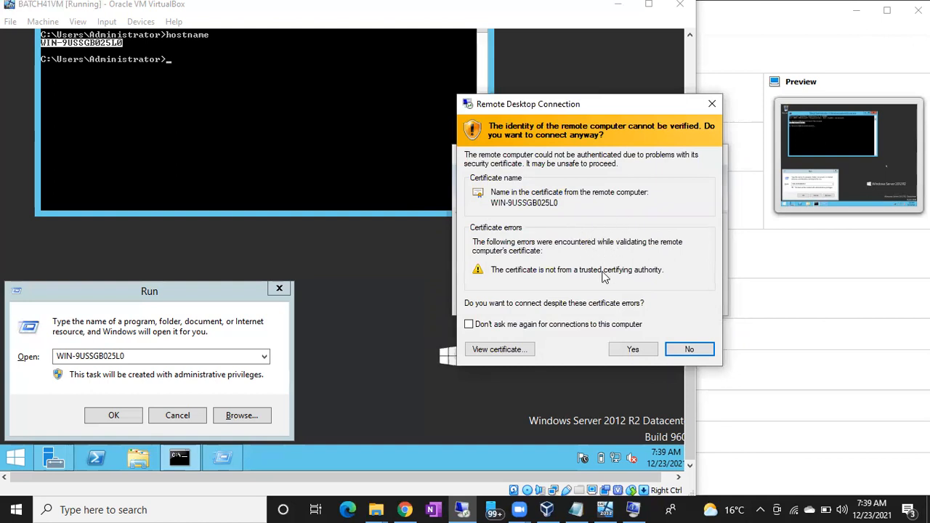
left_click(632, 350)
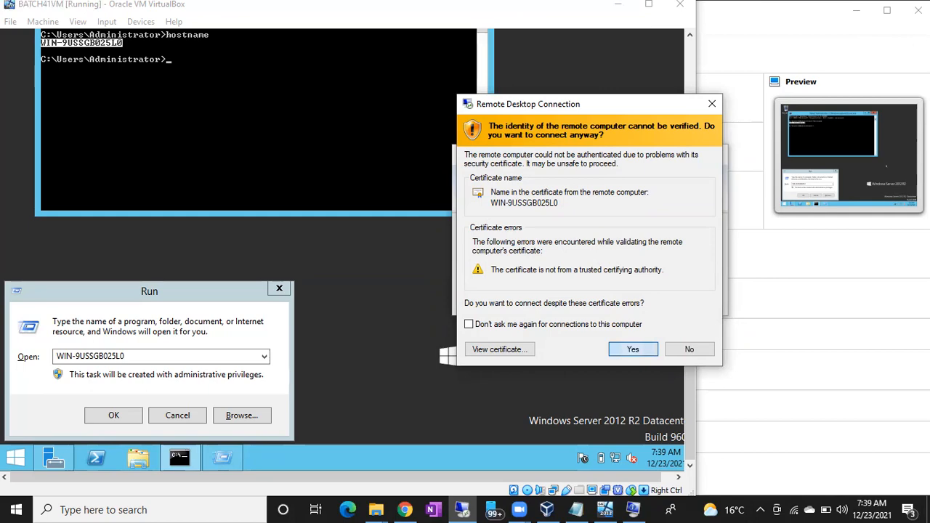
key("Return")
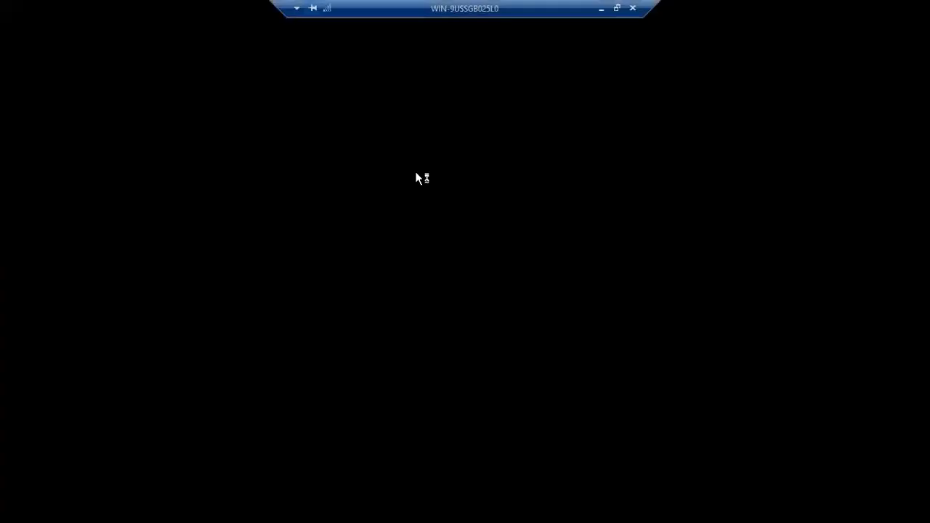